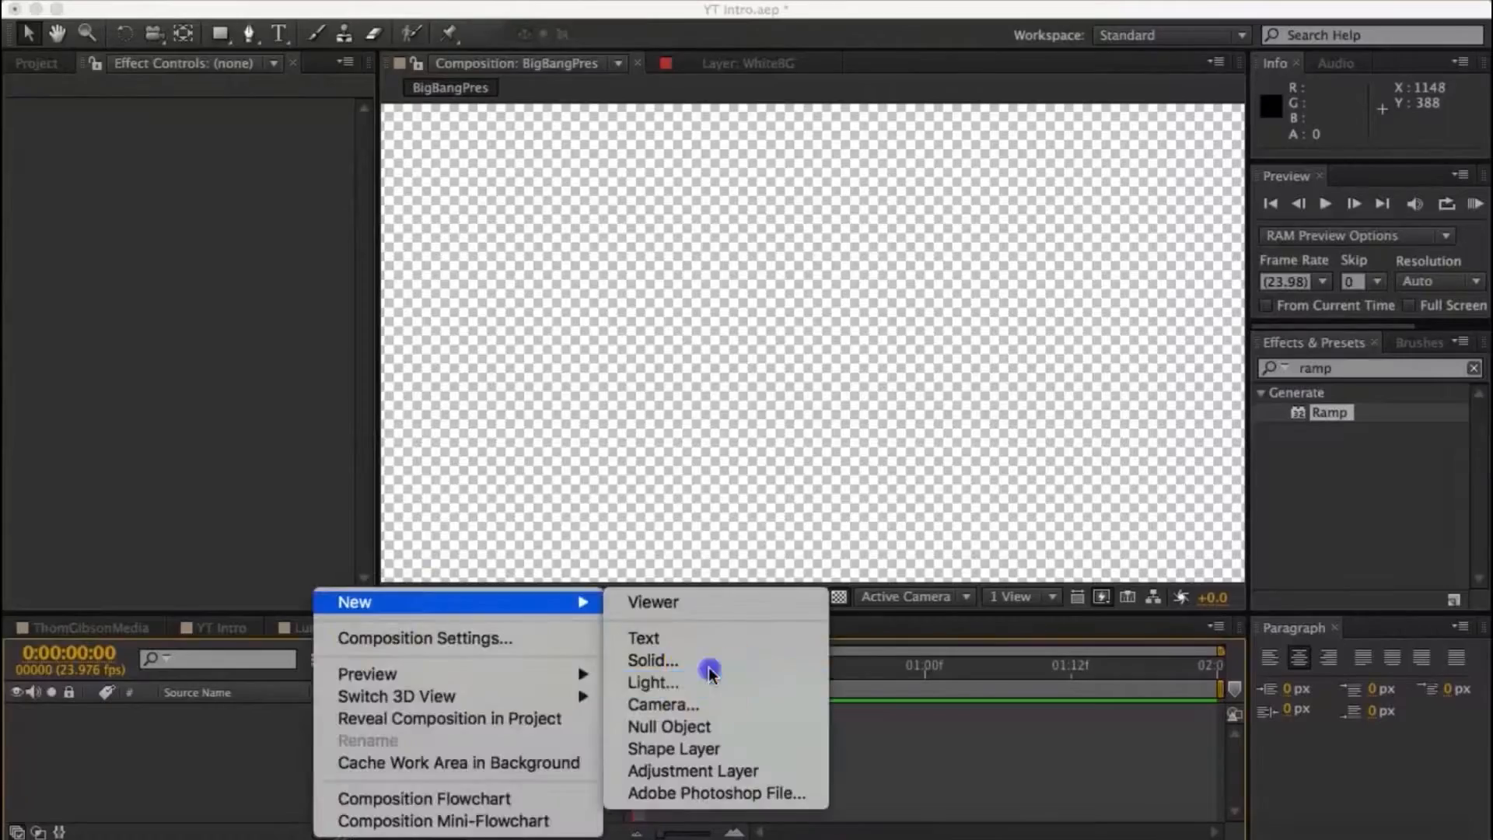
- Create a white 1920 x 1080 px solid named BG
left_click(676, 661)
type("BG")
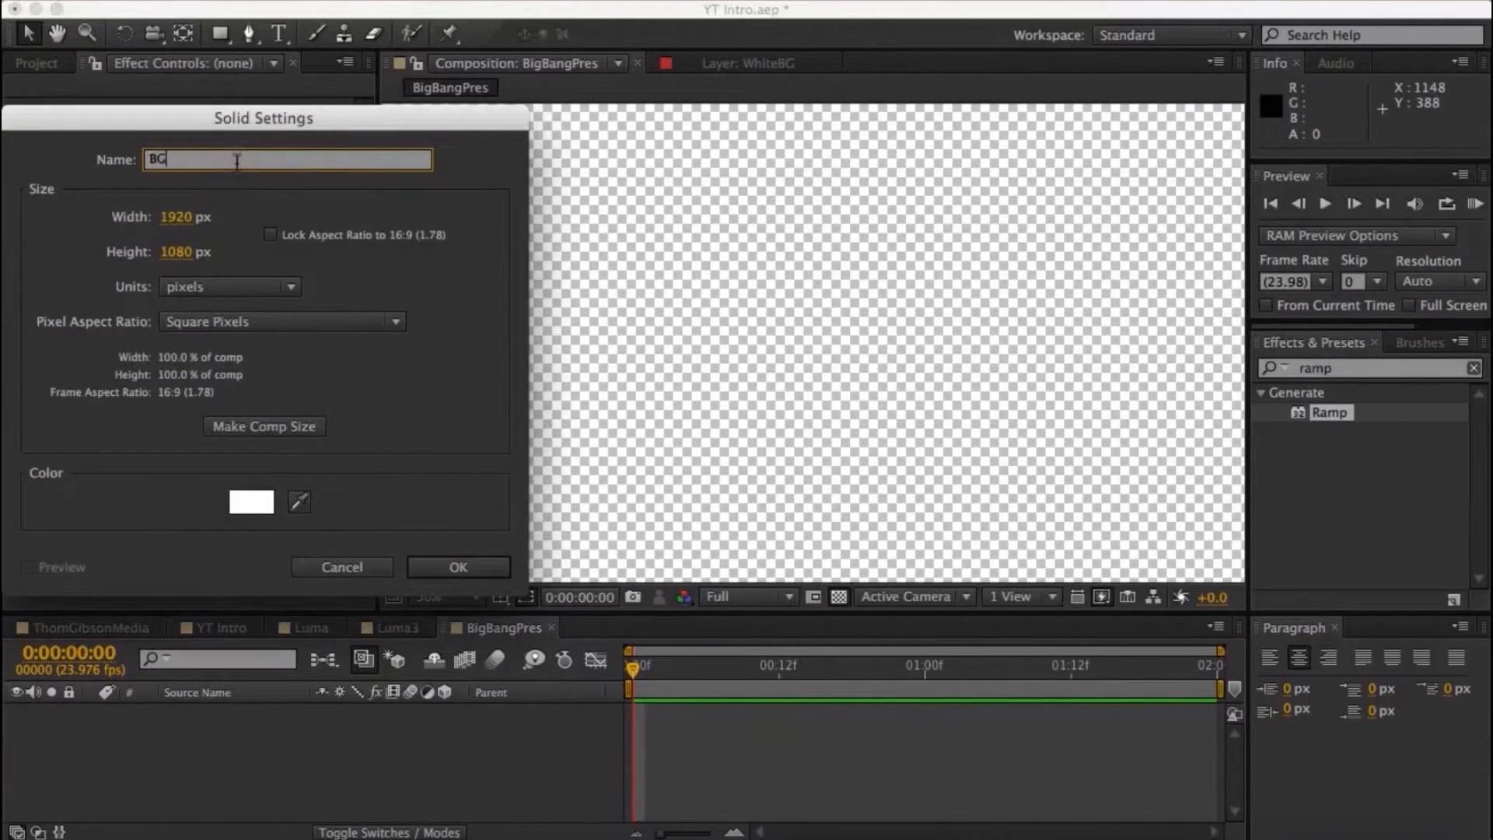
key("Return")
- Apply the Ramp effect to BG as a Radial Ramp, starting at 960, 543 and ending at 960, 1255
double_click(1349, 410)
left_click(268, 207)
left_click(262, 253)
left_click_drag(292, 128, 827, 233)
left_click_drag(303, 168, 533, 233)
- Set the ramp's start color to white, its end color to gray and its scatter to 7.5
left_click(220, 187)
left_click_drag(43, 194, 11, 143)
left_click(529, 158)
left_click(218, 148)
left_click(529, 161)
left_click(220, 186)
left_click_drag(36, 226, 9, 267)
left_click(510, 164)
left_click_drag(218, 226, 299, 228)
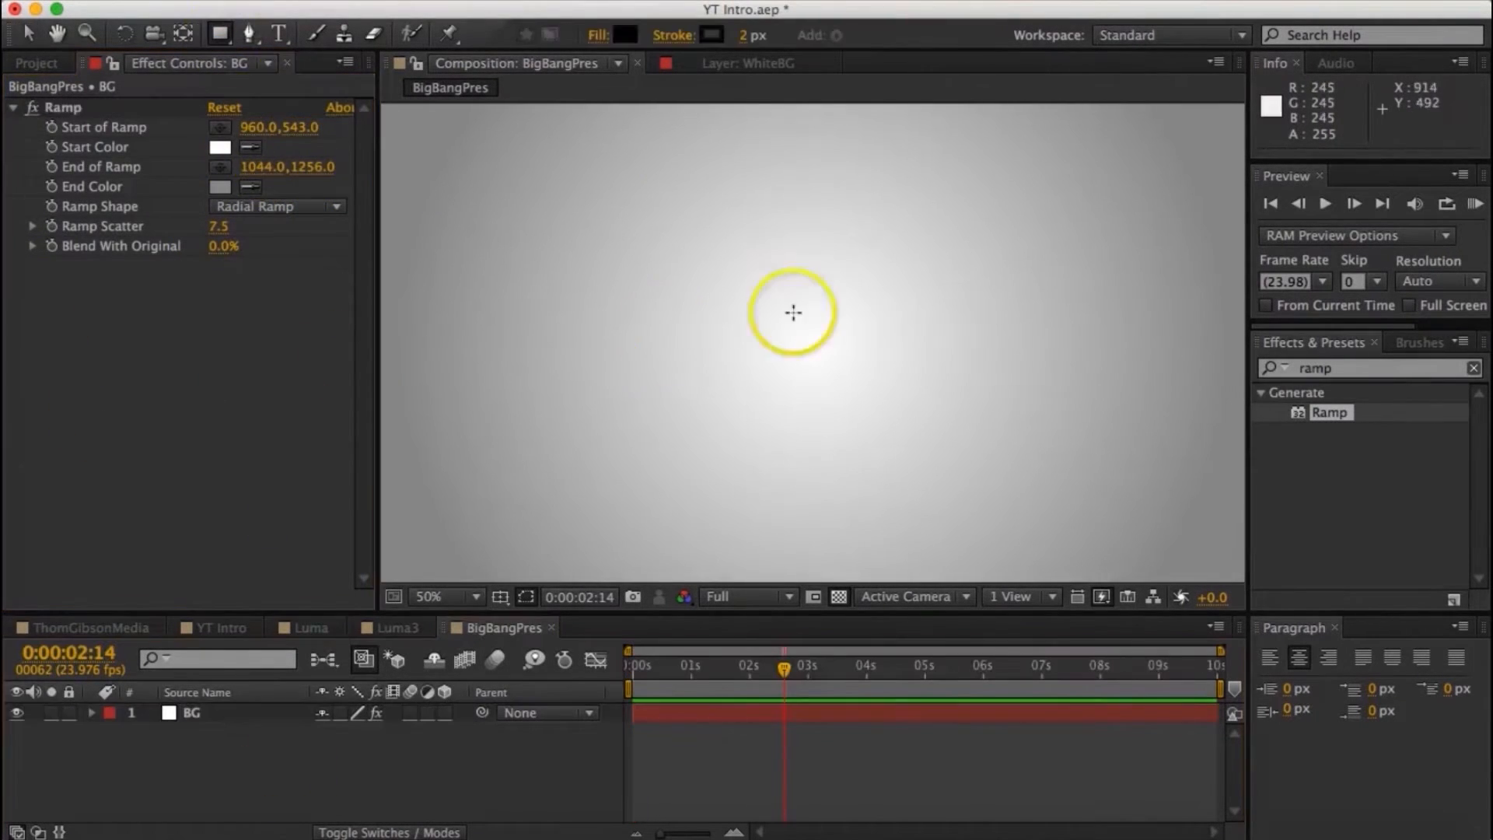
- Draw a black horizontal line across the center and keyframe its scale from 0% at the start to 120% at 0:00:00:23
left_click_drag(645, 333, 1015, 334)
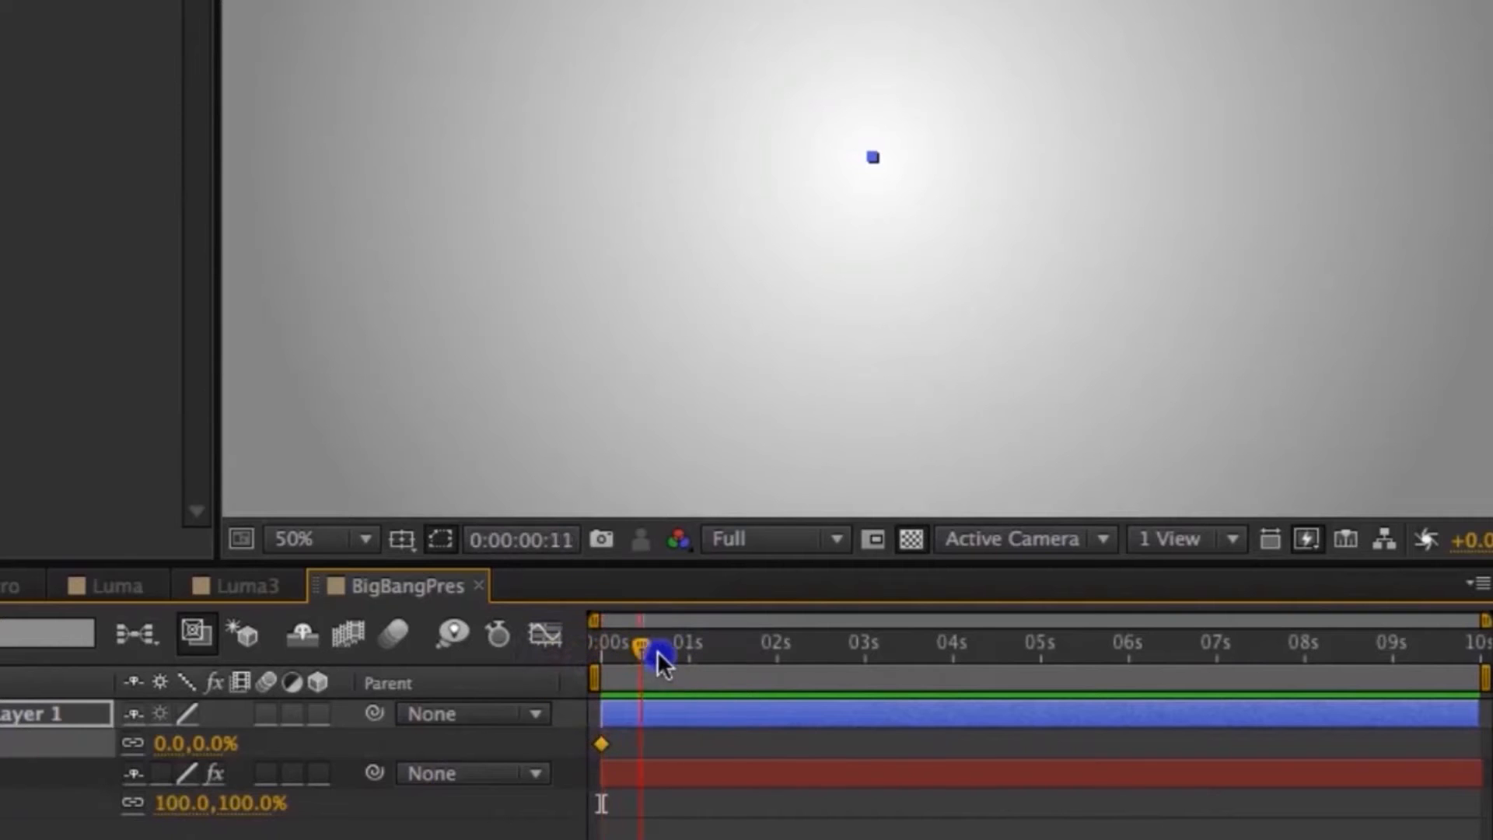
left_click_drag(656, 651, 681, 650)
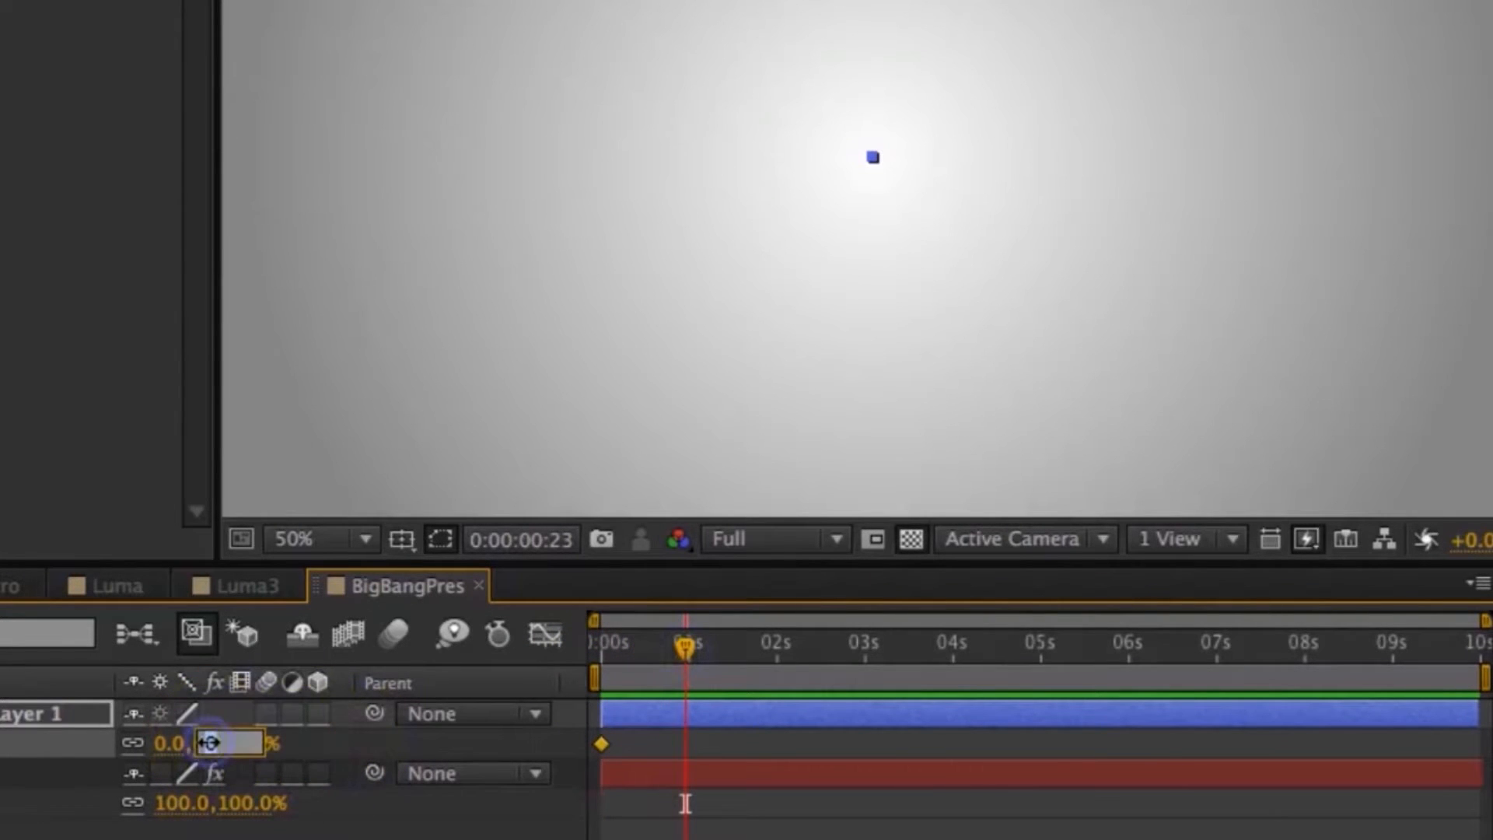
type("120")
key("Return")
- Keyframe the line's scale at 100% at 0:00:01:05
left_click_drag(690, 646, 711, 641)
left_click(241, 744)
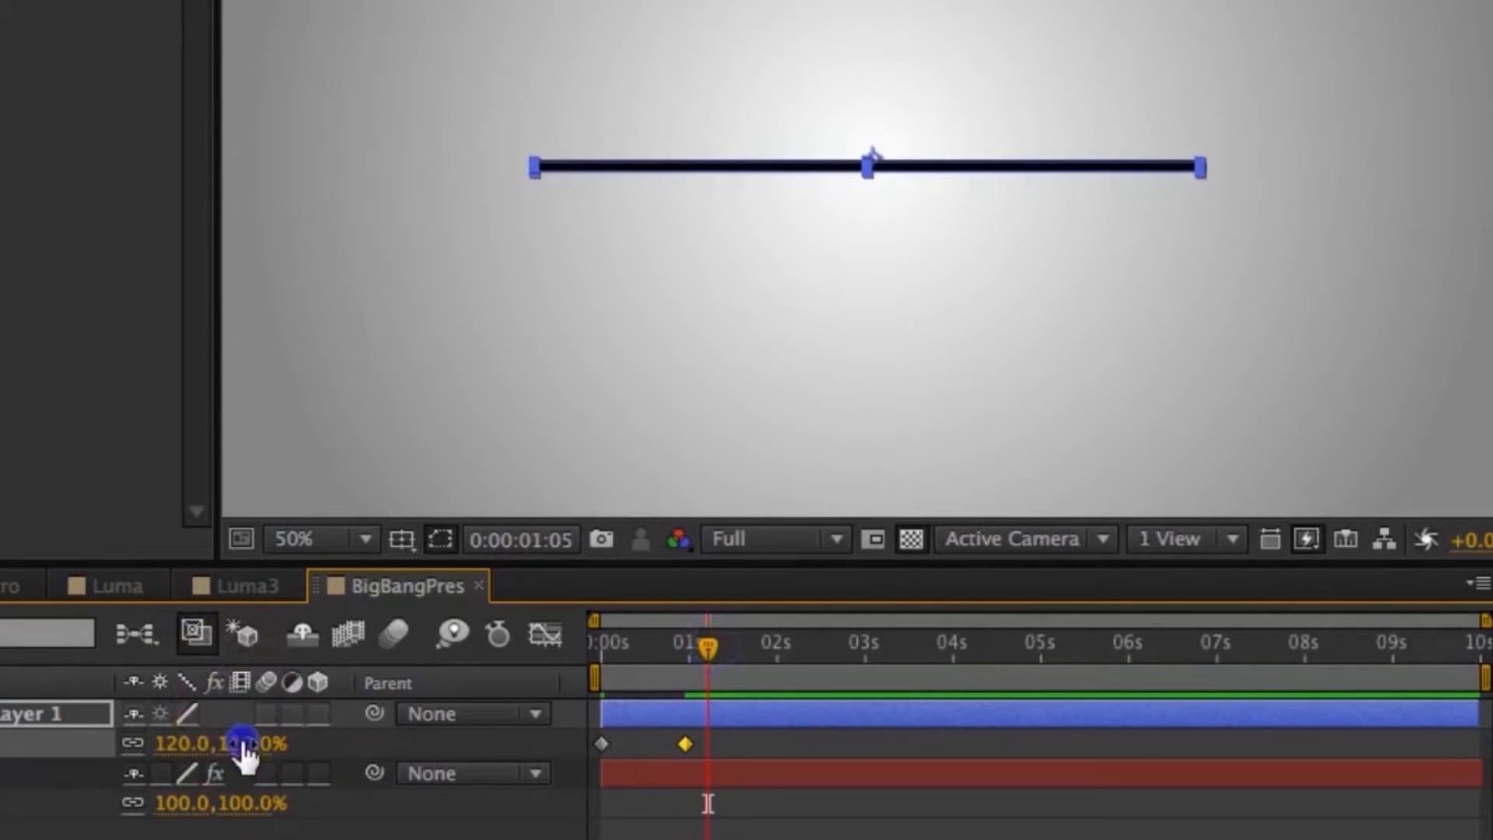
type("100")
key("Return")
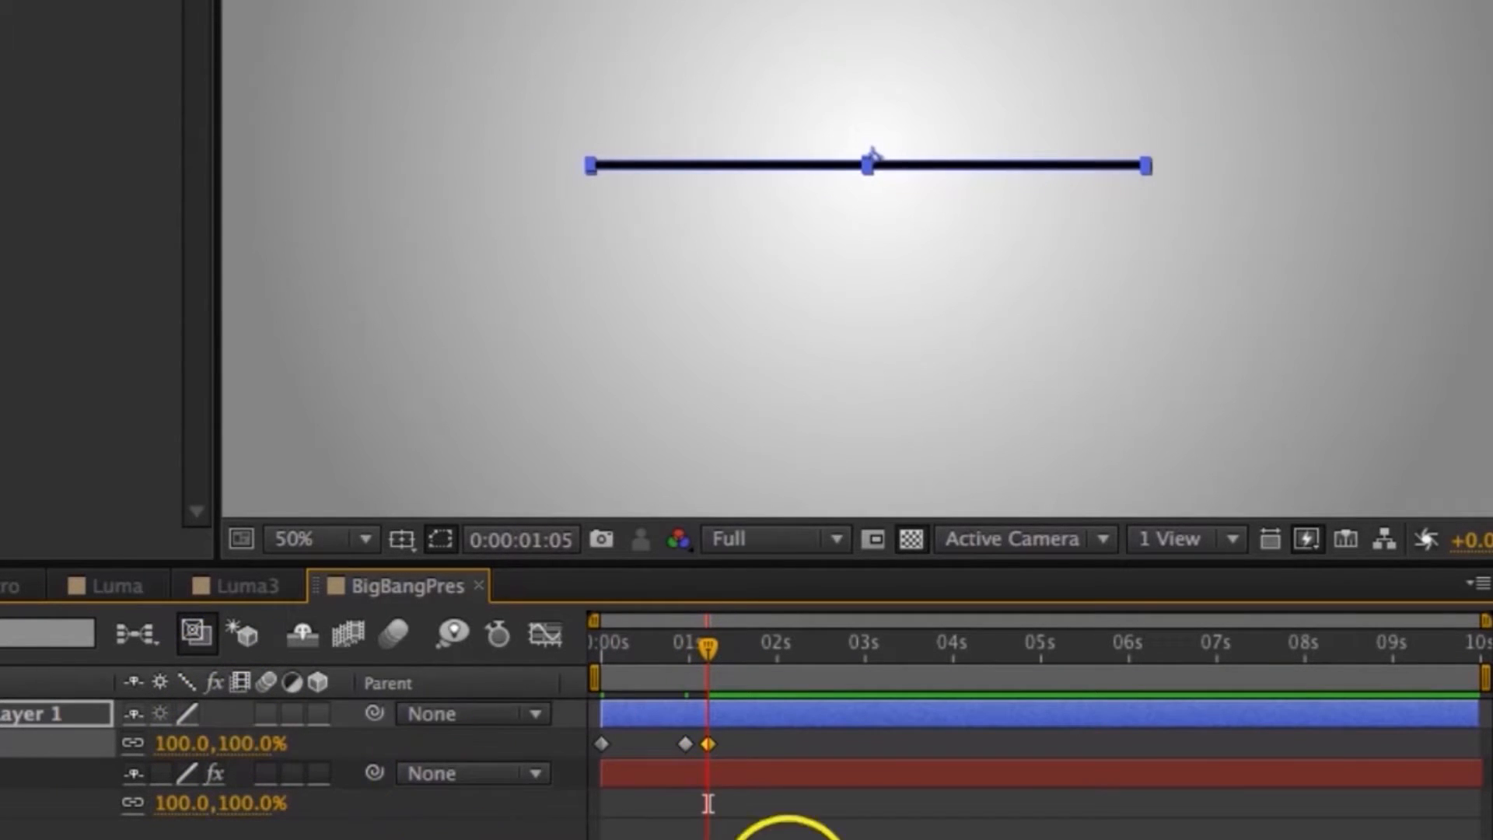
- Ease the line's 120% scale keyframe through its Keyframe Velocity settings and return to the start of the timeline
mouse_move(707, 642)
left_mouse_down()
mouse_move(571, 656)
mouse_move(720, 650)
left_mouse_up()
left_click(685, 744)
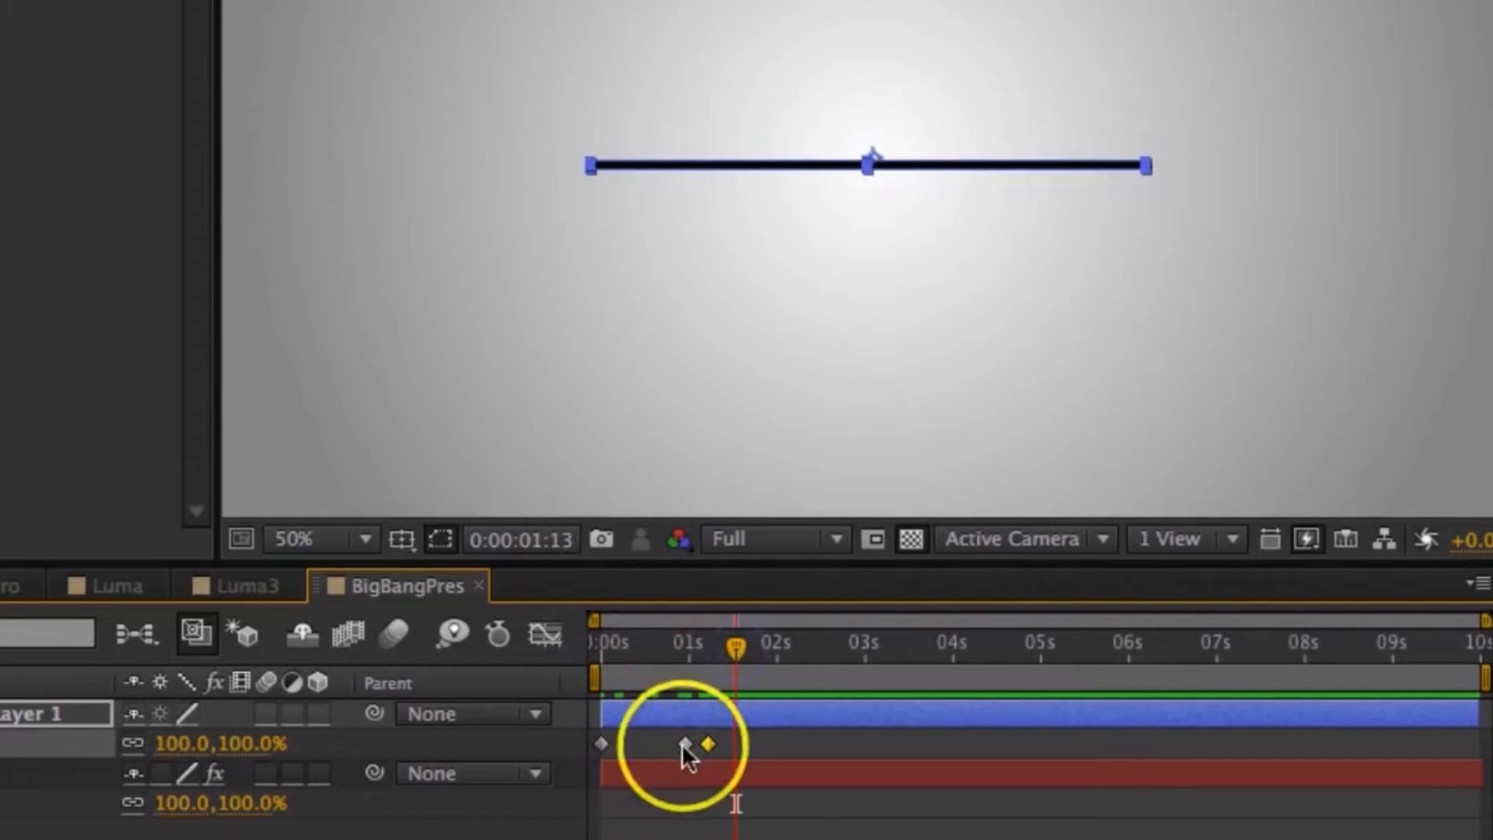
right_click(683, 745)
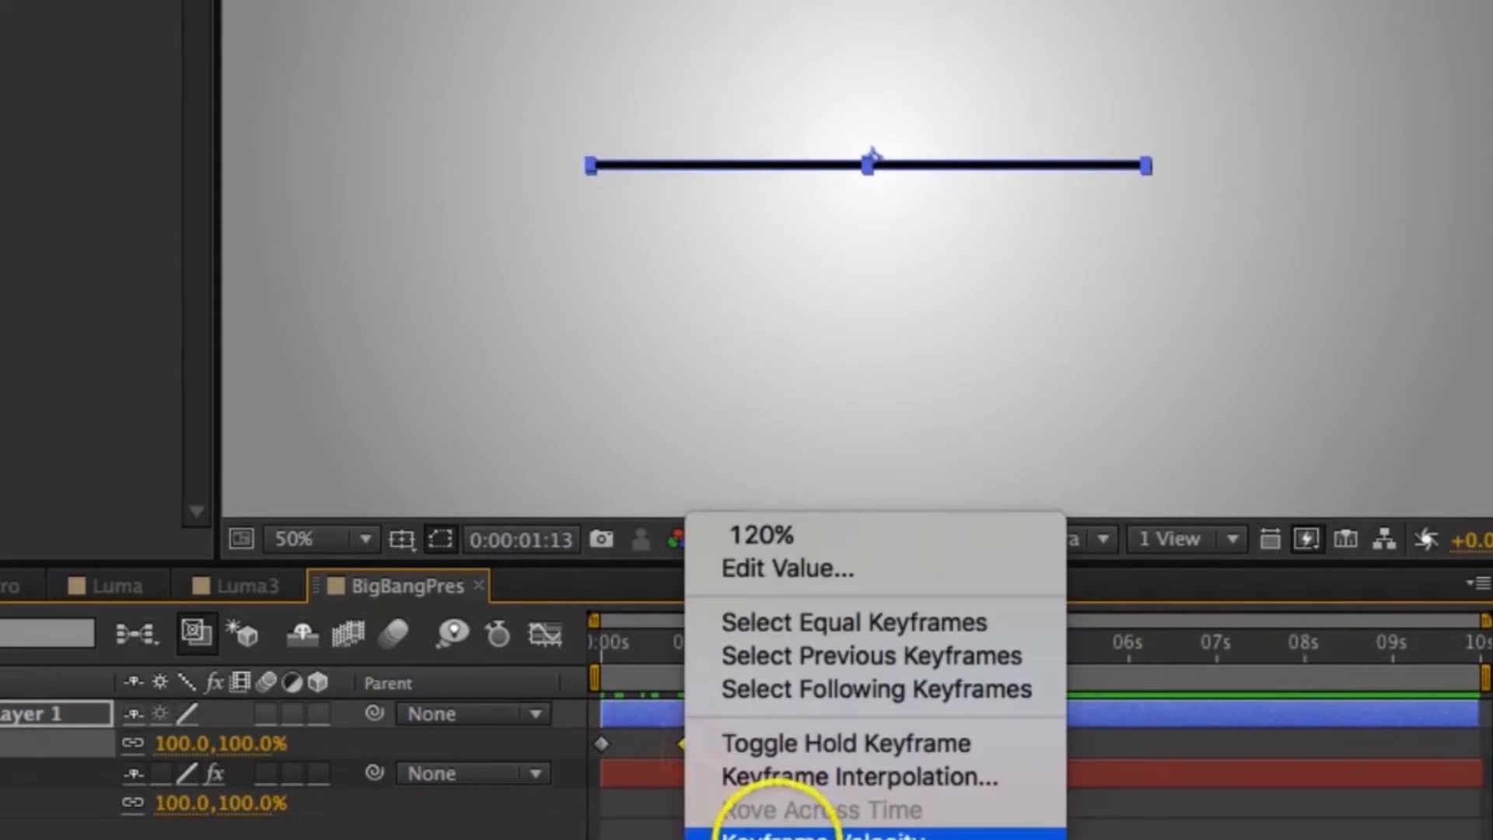
mouse_move(840, 836)
left_click(1233, 669)
left_click_drag(737, 655, 568, 666)
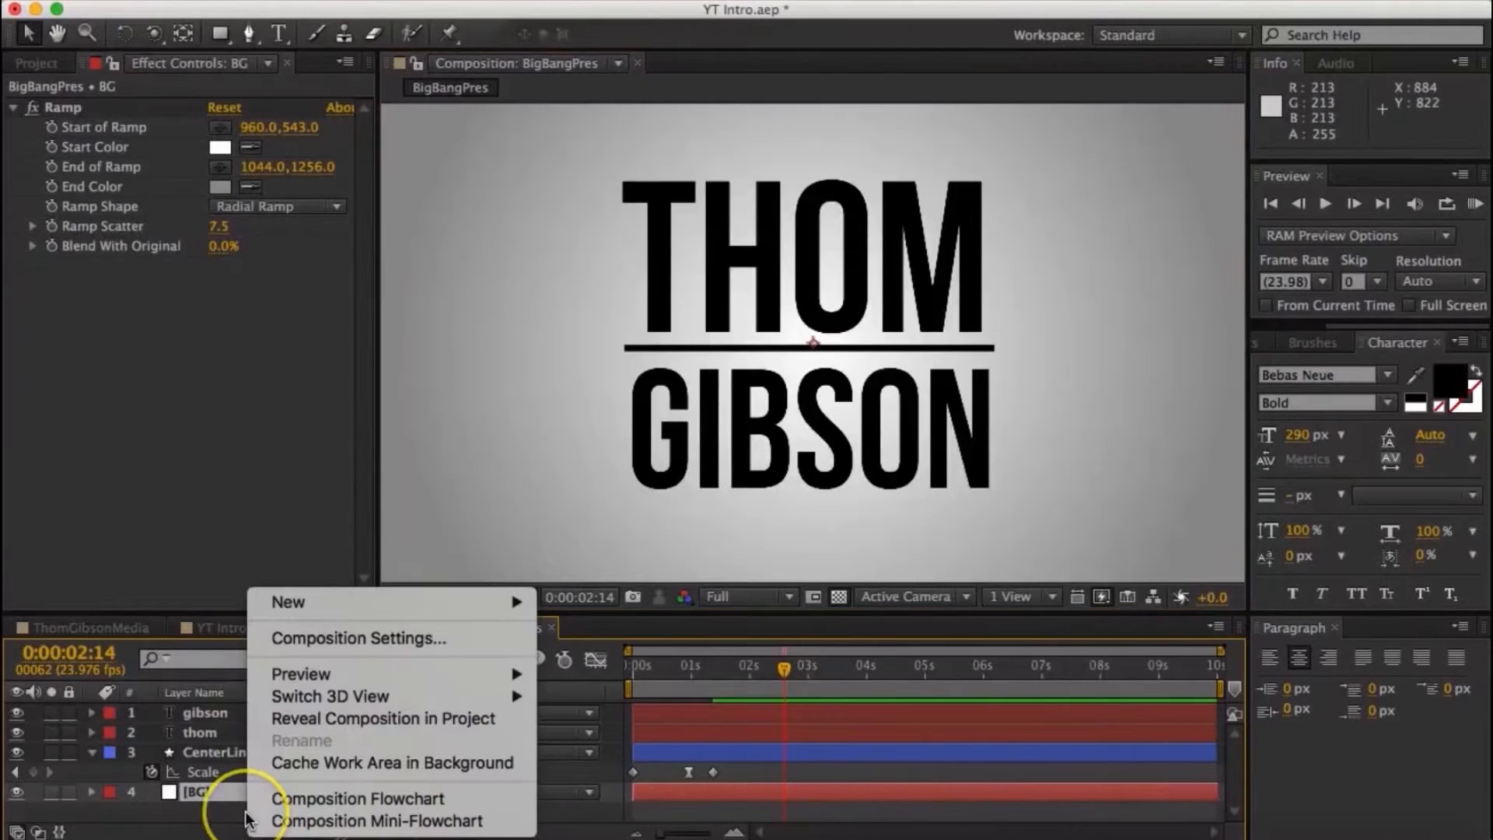
- Create a solid named LumaBB1 and pre-compose it
mouse_move(467, 601)
left_click(650, 655)
type("LumaBB1")
key("Return")
right_click(299, 712)
left_click(447, 536)
key("Return")
- Move the LumaBB1 comp down until its top edge meets the center line, and hide the layer
double_click(193, 713)
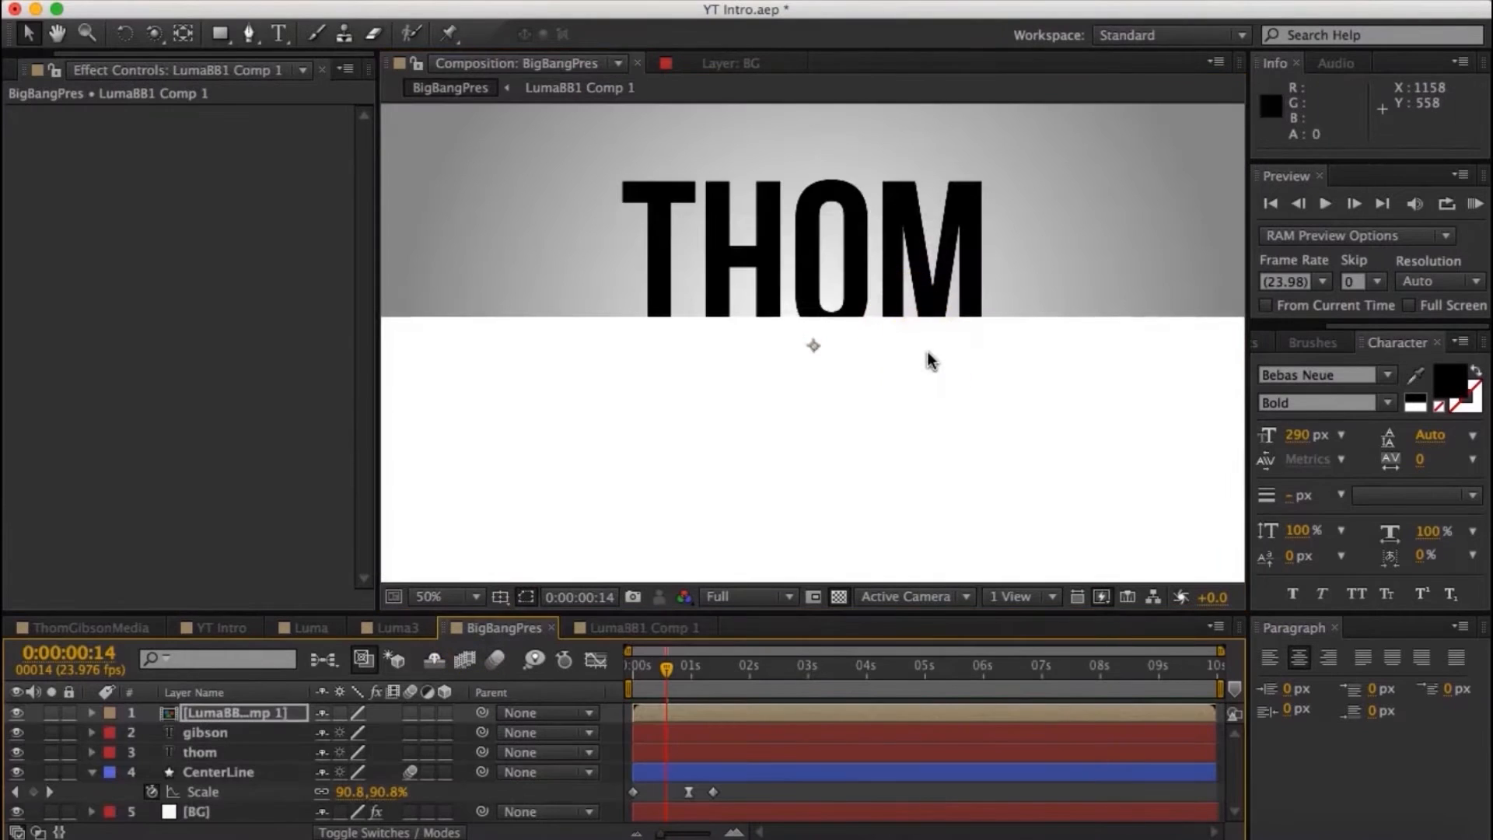
left_click_drag(931, 360, 937, 388)
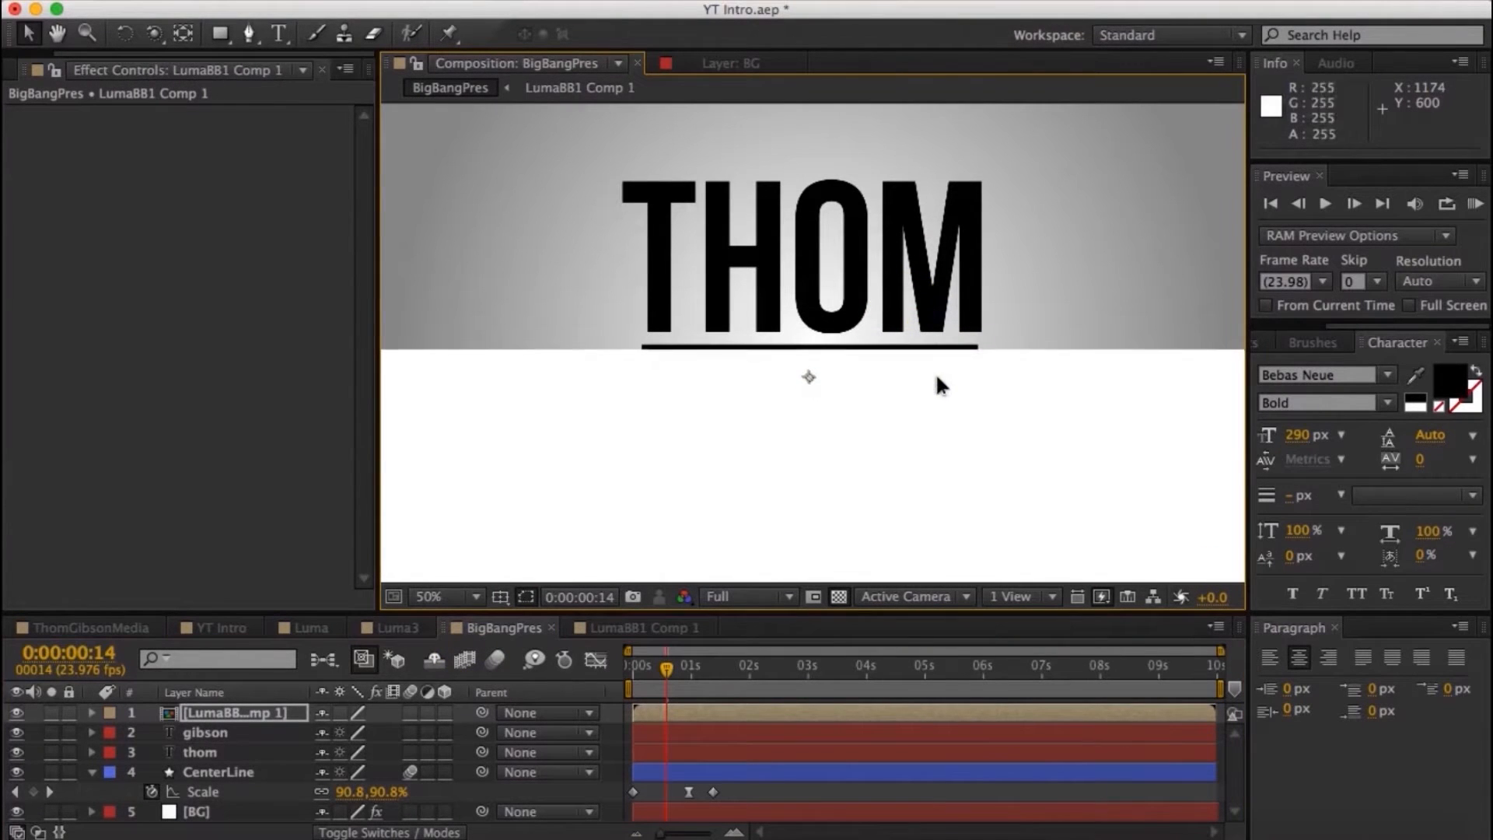
left_click(16, 712)
- Place the LumaBB1 comp directly above the upper name text layer and set that layer's track matte to Luma Inverted
left_click(204, 752)
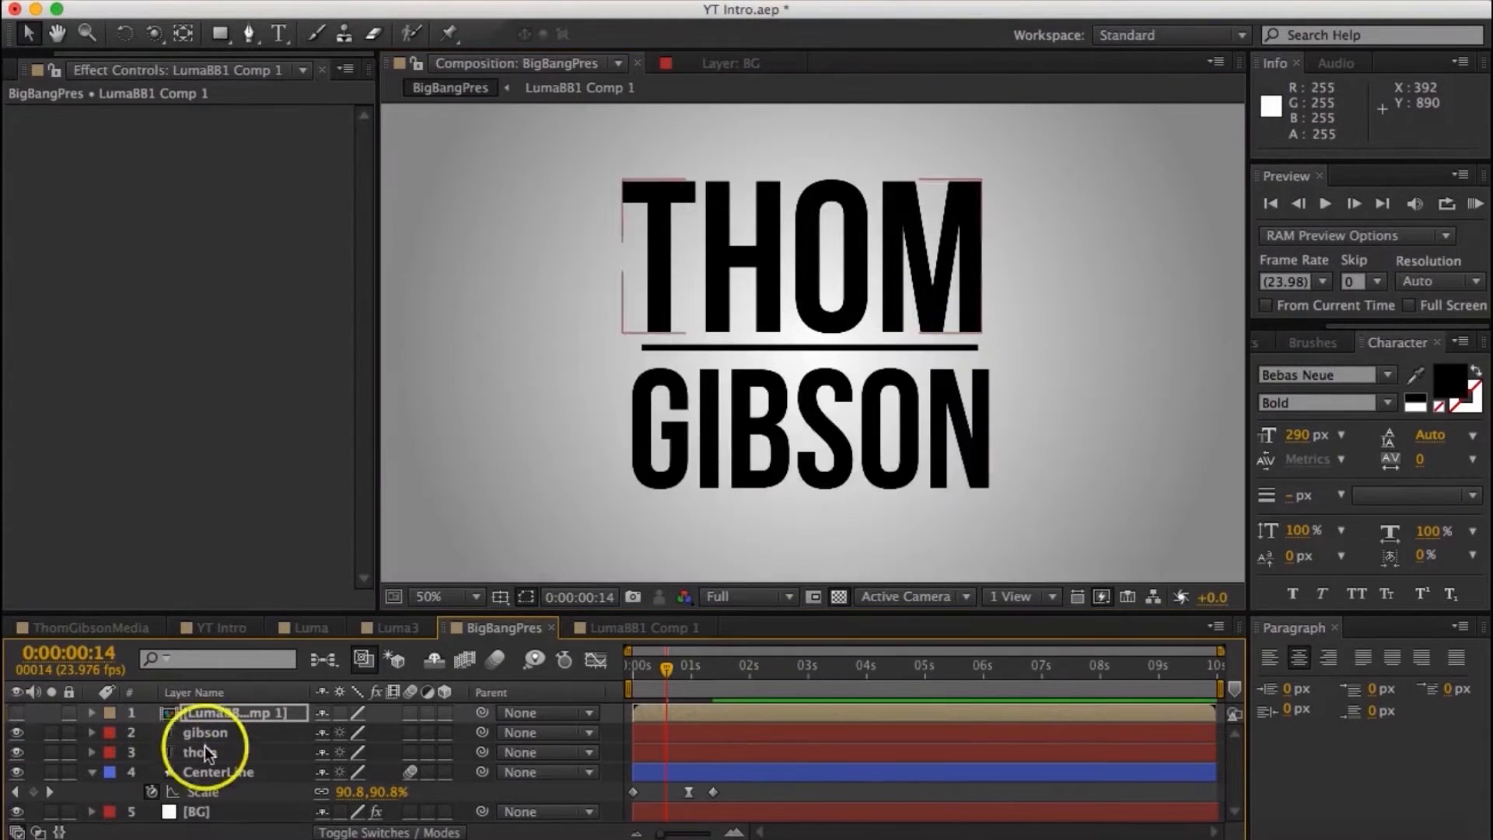
left_click(388, 832)
left_click(460, 752)
left_click(267, 756)
left_click_drag(235, 712, 235, 742)
left_click(460, 752)
left_click(514, 820)
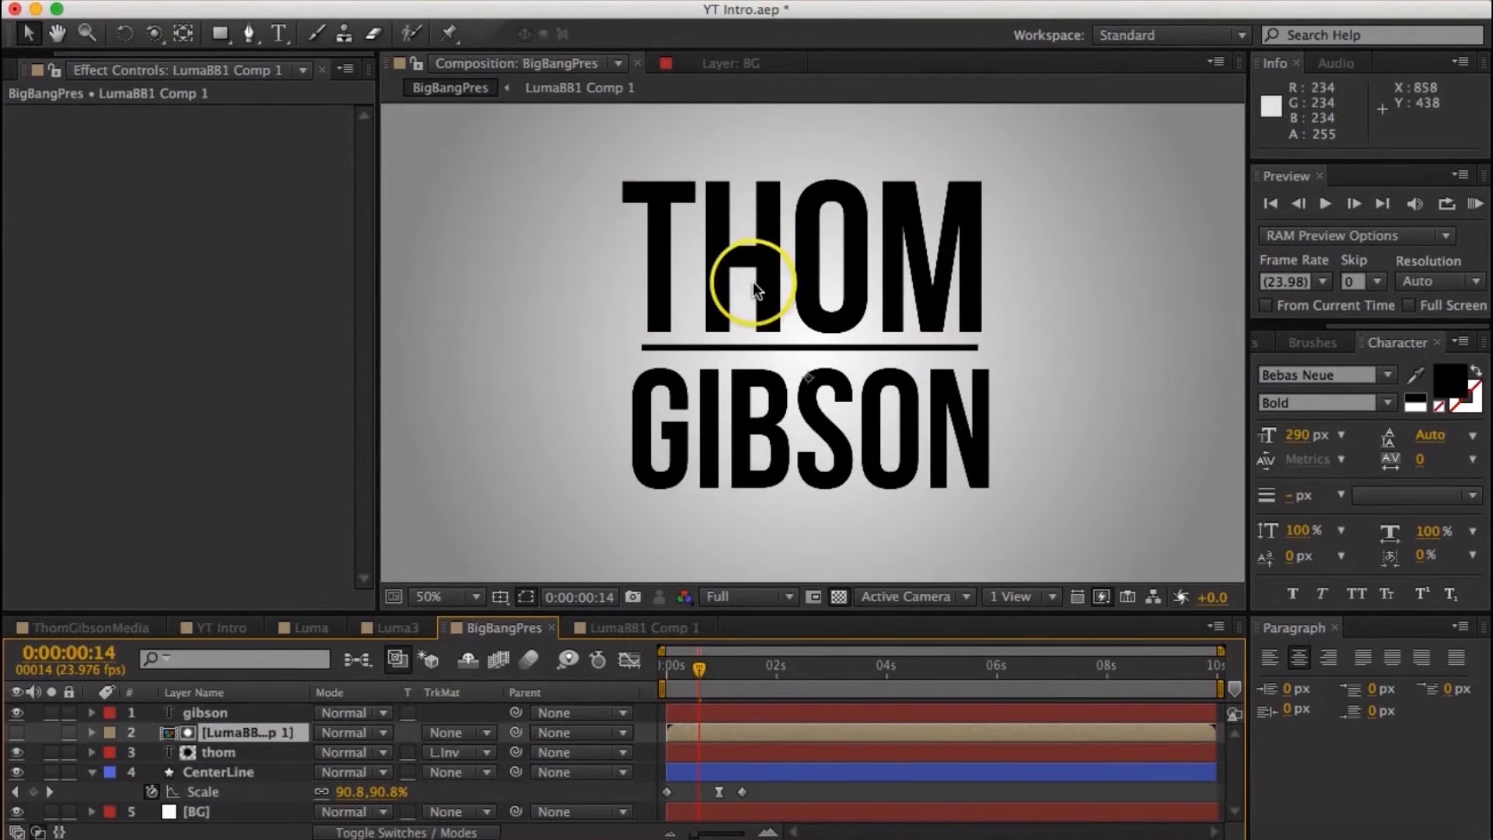
- Reveal the upper name text's position and move the text down below the center line as its hidden starting point
left_click(266, 753)
key("p")
key("Home")
left_click_drag(852, 255, 852, 381)
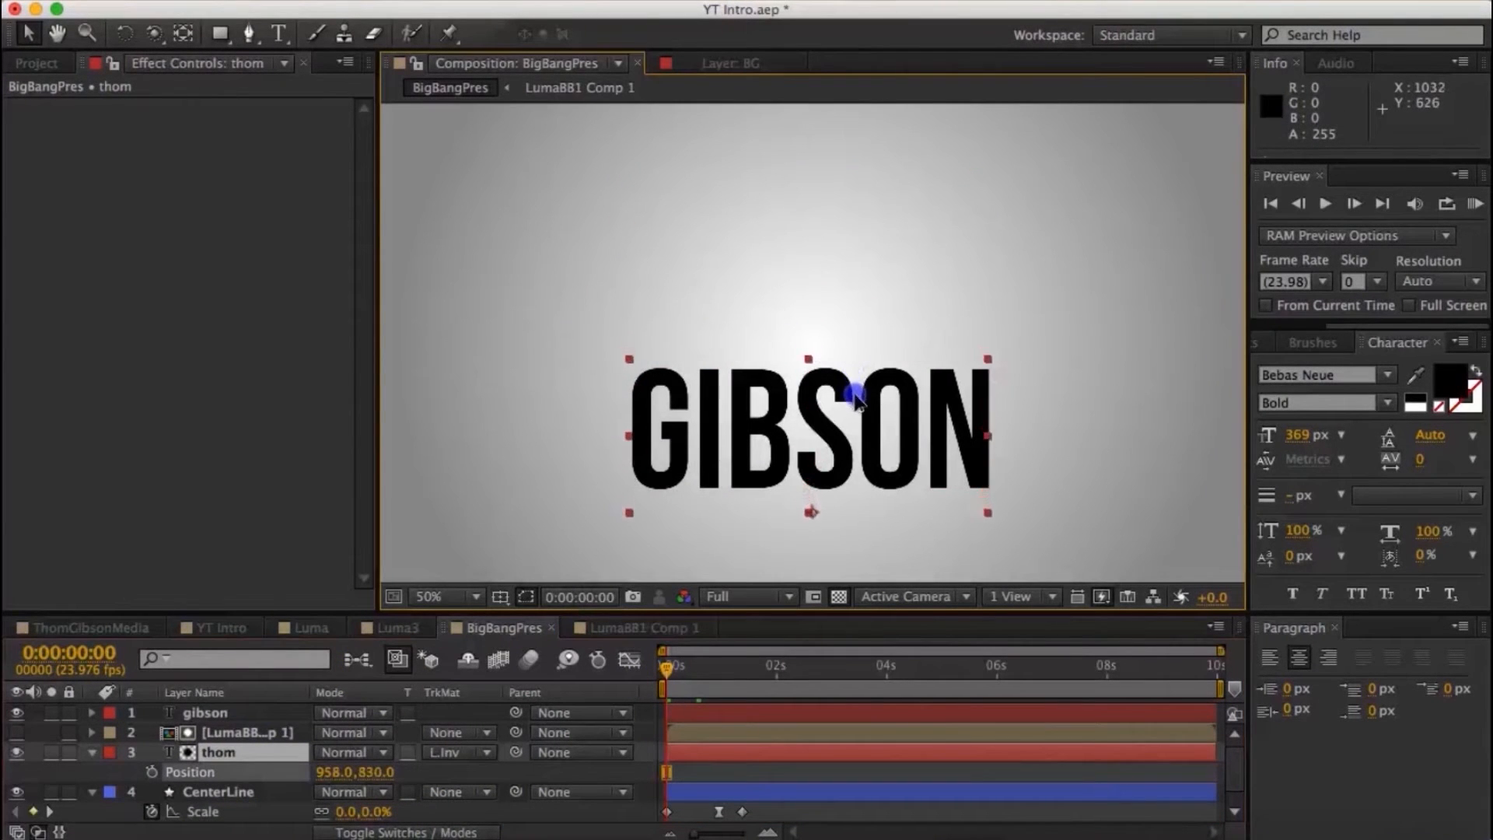
key("super+z")
left_click(803, 675)
left_click_drag(852, 276, 853, 436)
key("Home")
- Keyframe the upper name text to rise past its resting place and settle at 954, 522 at 0:00:02:12
left_click_drag(671, 666, 787, 671)
key("super+x")
key("super+v")
left_click_drag(415, 770, 20, 770)
left_click_drag(789, 670, 804, 671)
left_click_drag(387, 768, 402, 770)
- Try easing the upper name text's overshoot keyframe with Keyframe Velocity and preview the motion
left_click(911, 539)
right_click(787, 772)
mouse_move(887, 821)
left_click(1117, 692)
left_click(1475, 205)
left_click(920, 669)
right_click(788, 772)
left_click(519, 728)
key("super+z")
- Enable motion blur on the upper name text layer and RAM preview the animation
left_click(1475, 205)
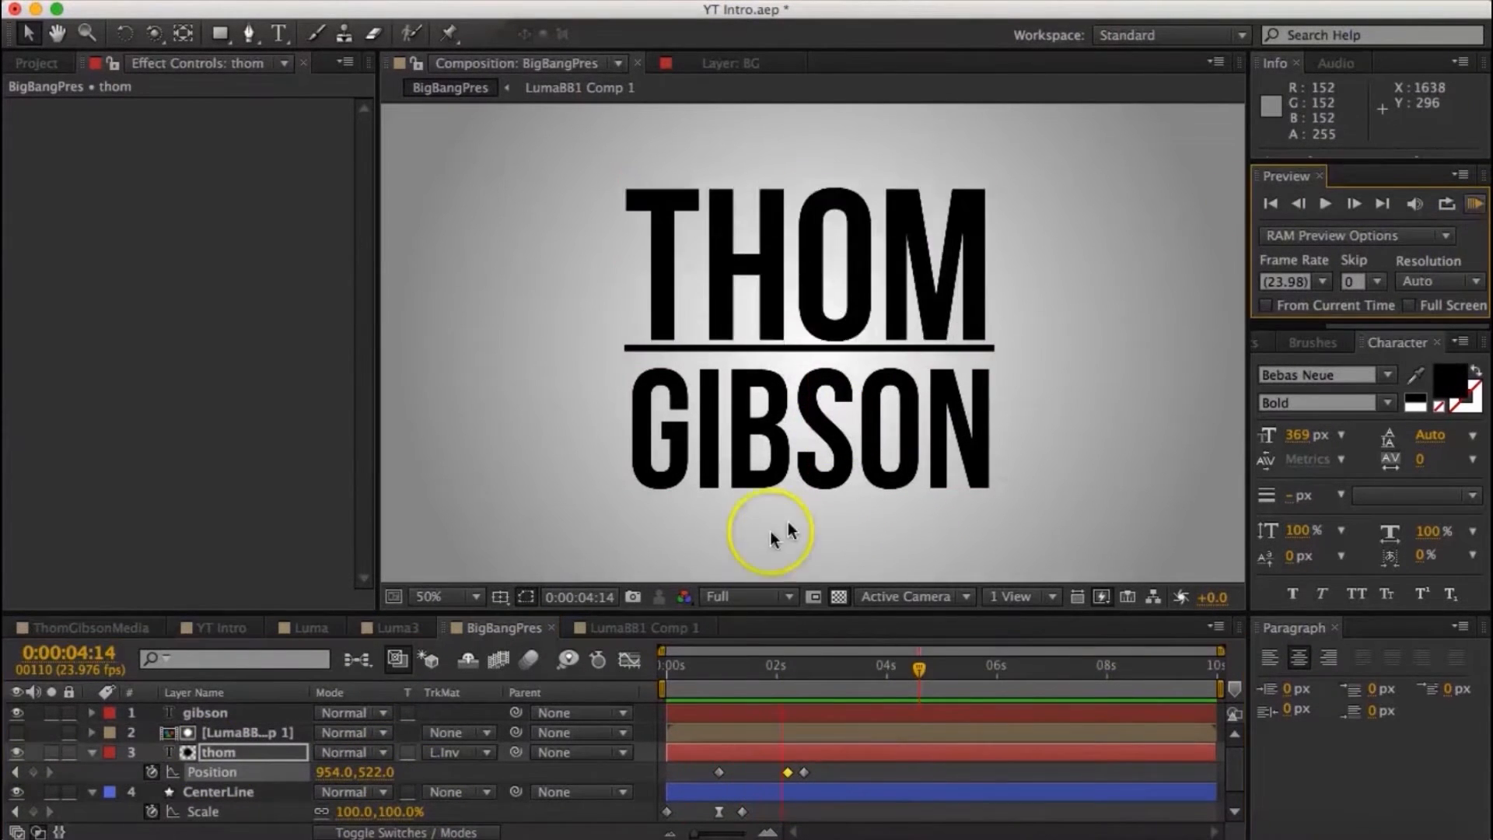
left_click(720, 669)
left_click(1475, 204)
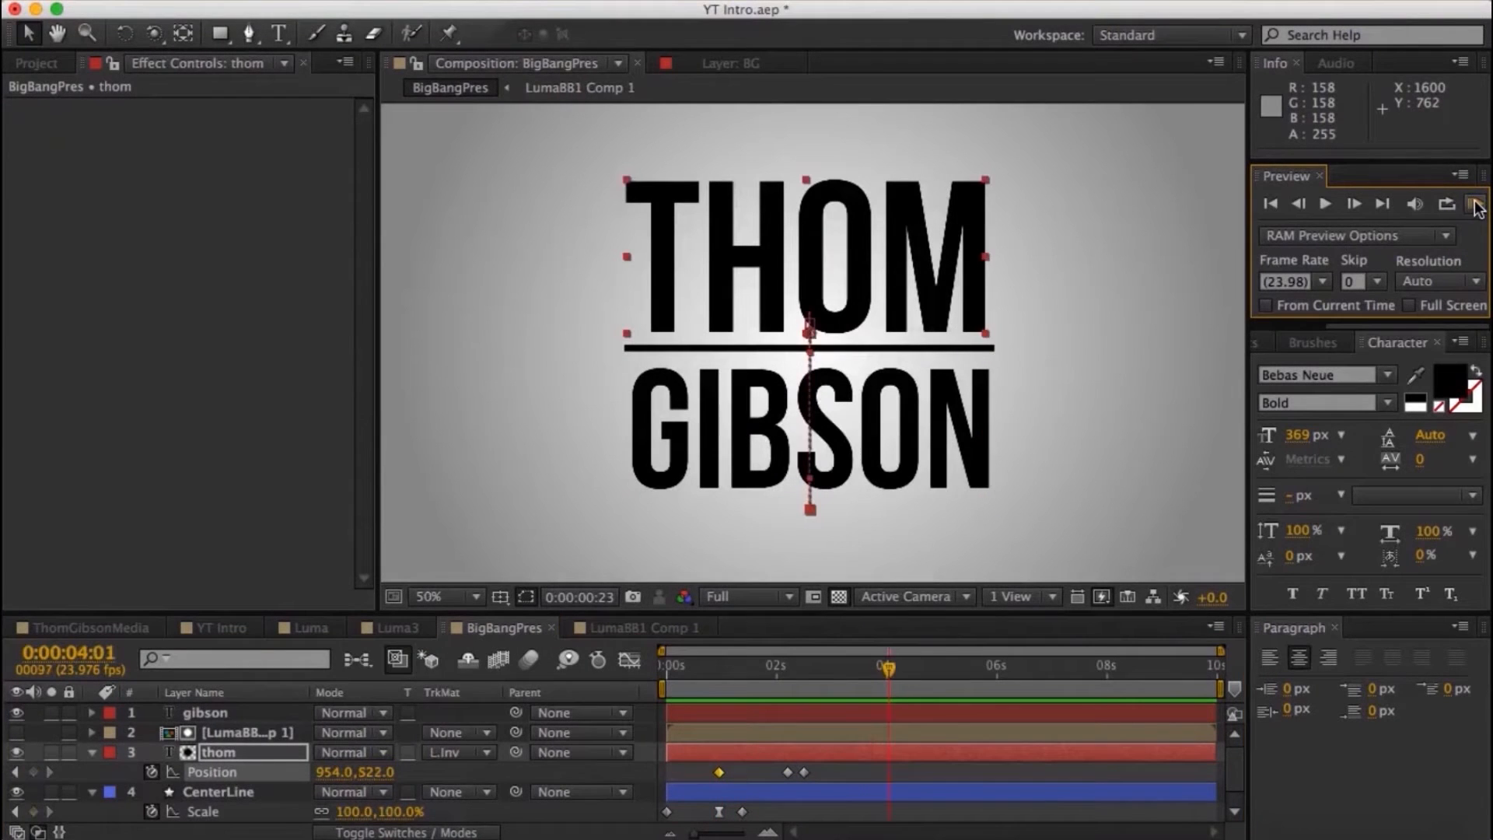
left_click(449, 830)
left_click(1474, 204)
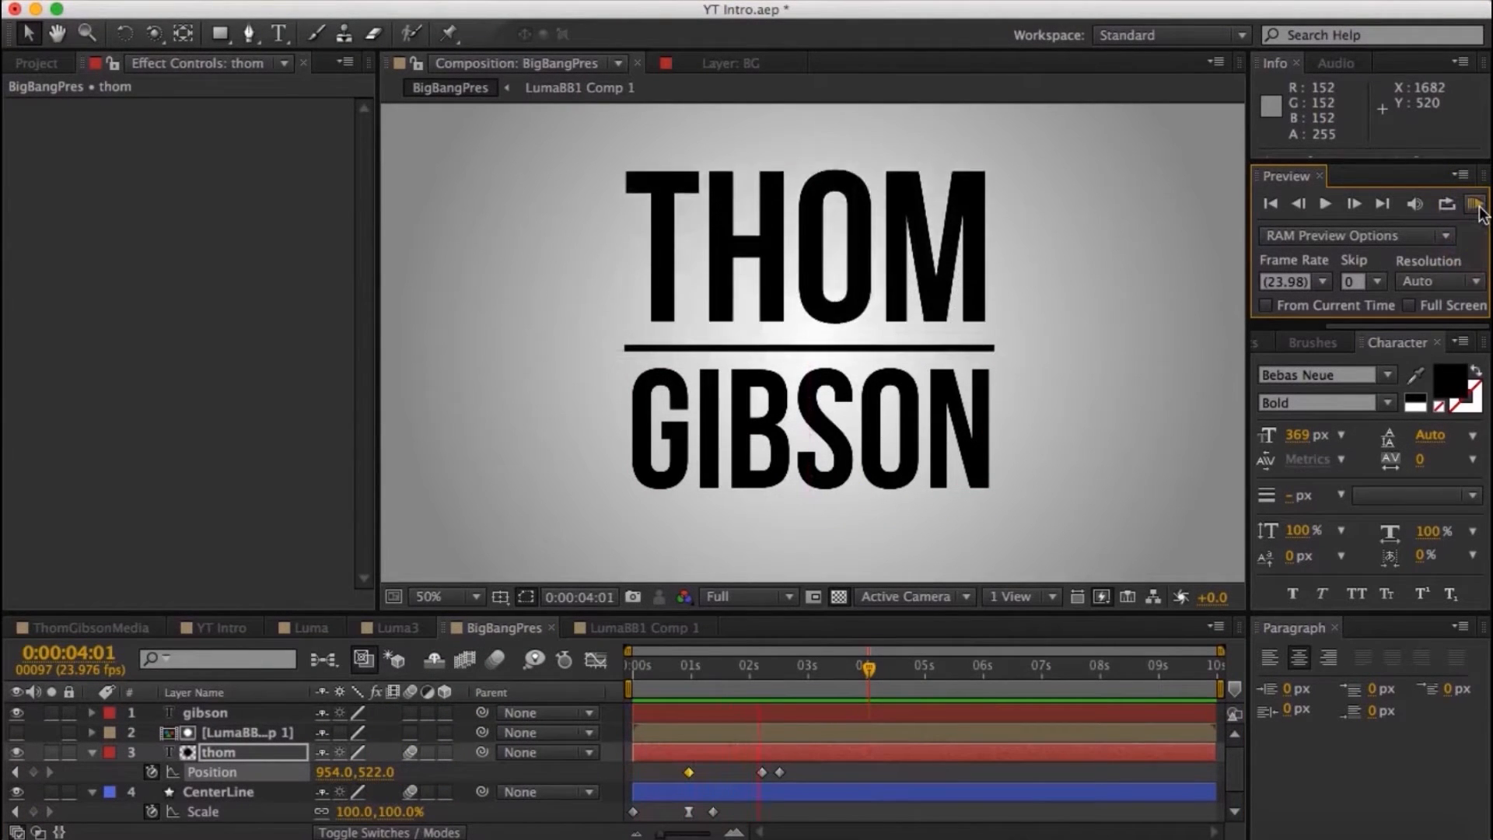
- Create a solid named LumaBB2 above the lower name text layer and pre-compose it
left_click(206, 712)
right_click(231, 713)
left_click(346, 9)
mouse_move(373, 35)
left_click(787, 45)
type("LumaBB2")
key("Return")
right_click(231, 713)
left_click(327, 659)
key("Return")
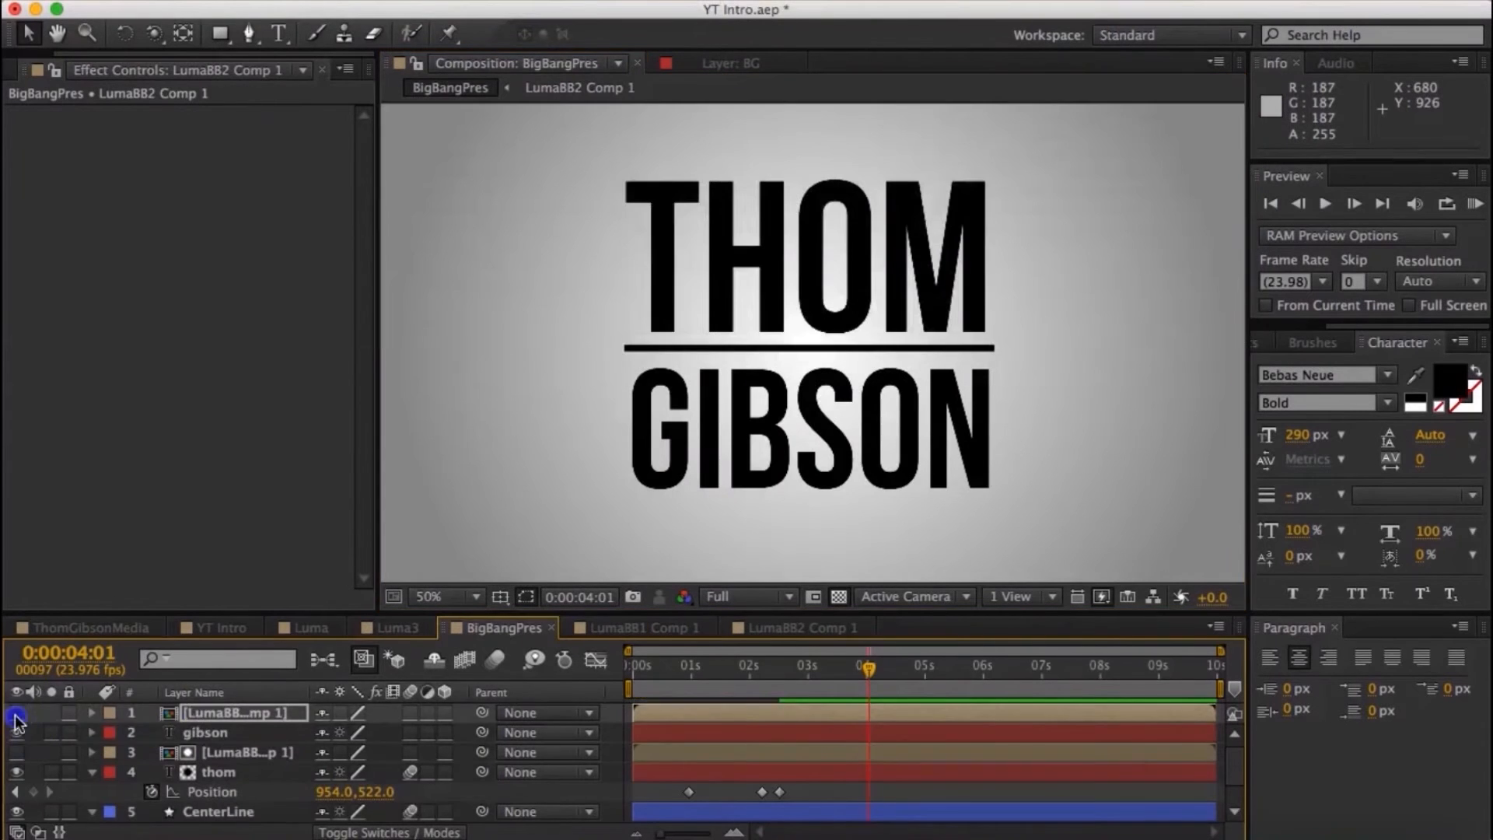
- Set the lower name text's track matte to Luma Inverted and place the text above the line at the animation's start
left_click(458, 733)
left_click(591, 820)
left_click_drag(890, 669, 721, 669)
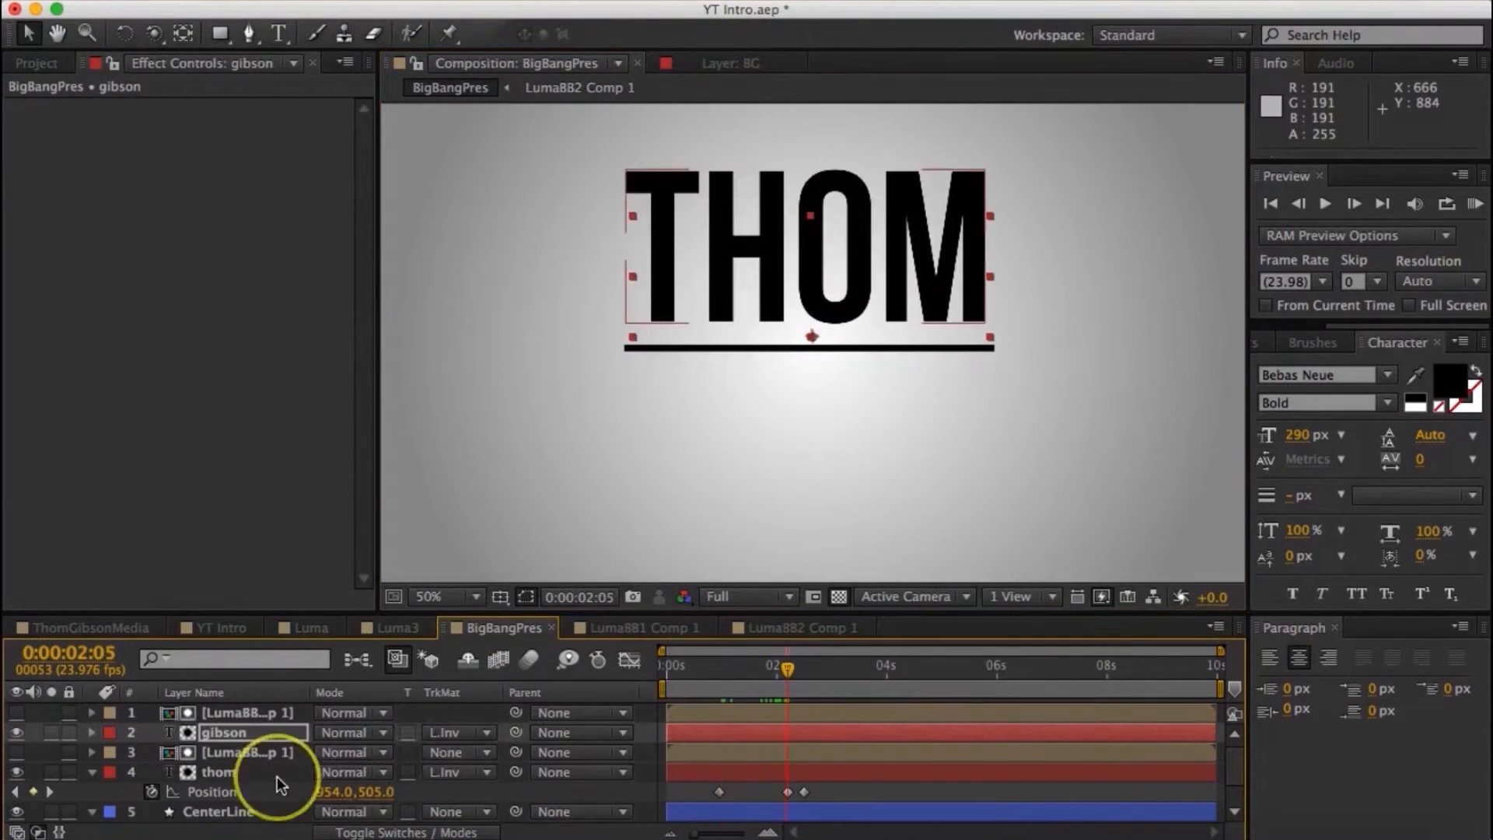
- Keyframe the lower name text's position from 958, 528 at 0:00:00:23, past its resting place, to 958, 785 at 0:00:02:12, and preview
key("p")
left_click_drag(777, 667, 721, 667)
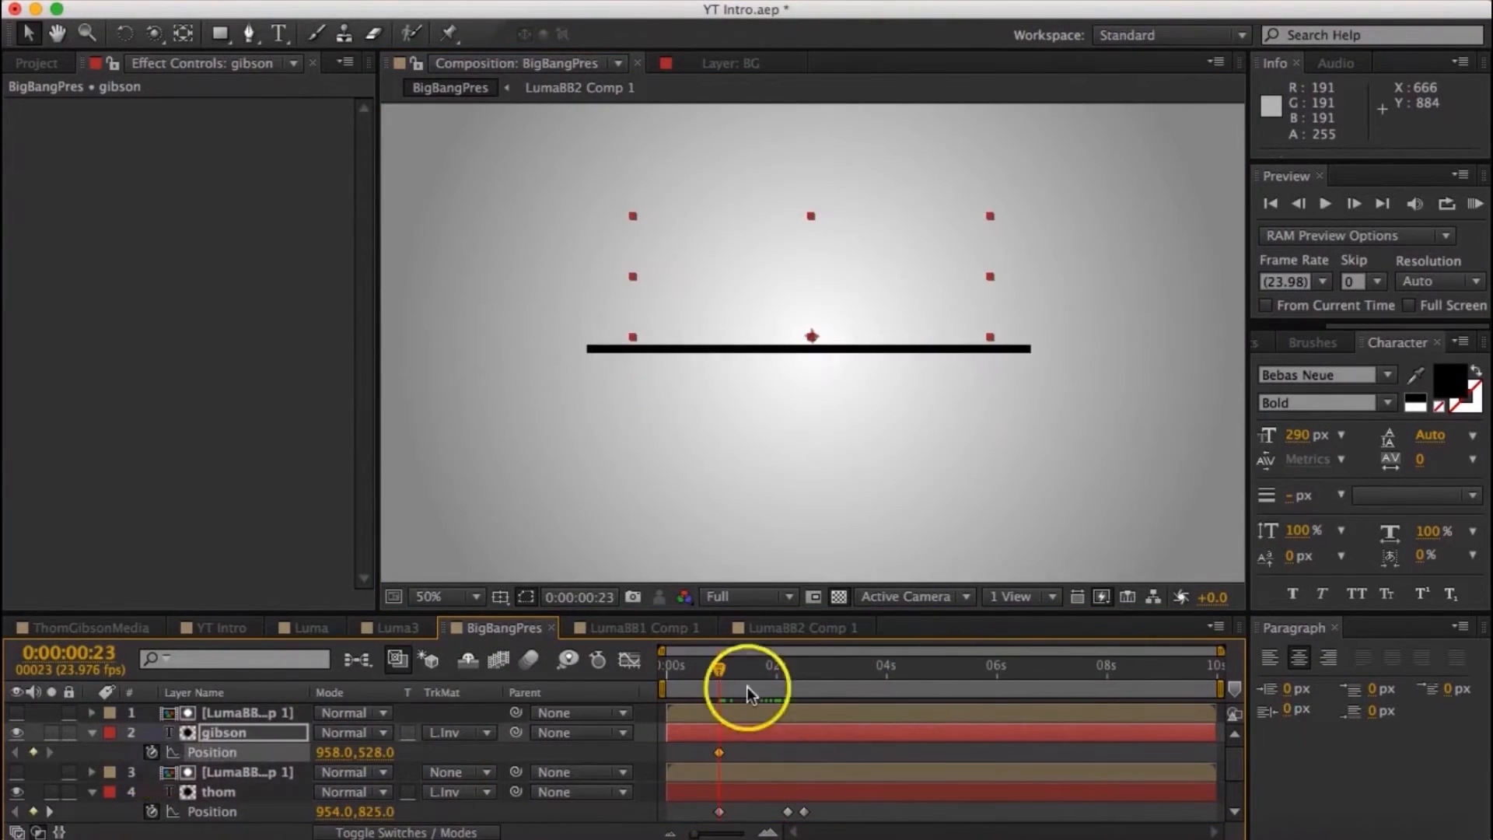
left_click_drag(744, 669, 787, 669)
left_click_drag(376, 752, 389, 752)
left_click_drag(783, 669, 803, 669)
left_click(363, 752)
left_click(1475, 203)
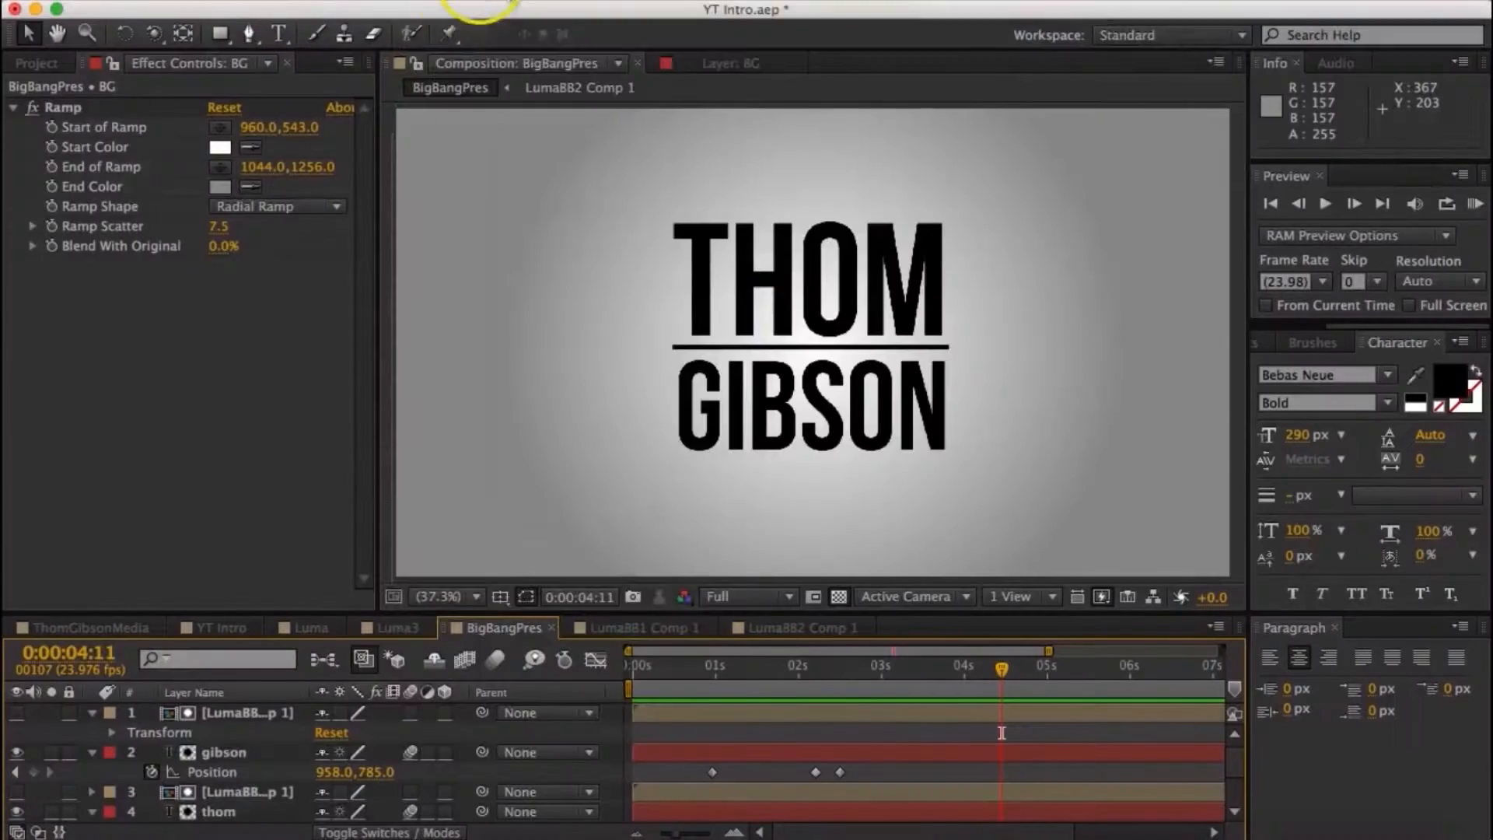
- Draw a square outline around the name and line, and align it centrally around them
left_click(413, 1)
left_click(723, 106)
left_click_drag(650, 148, 1021, 519)
left_click(30, 33)
left_click_drag(738, 149, 716, 159)
left_click_drag(647, 523, 657, 513)
left_click_drag(731, 517, 730, 513)
- Set the square's stroke width to 12 px
left_click(747, 37)
key("Up")
key("Up")
key("Up")
key("Up")
key("Up")
key("Up")
left_click(895, 128)
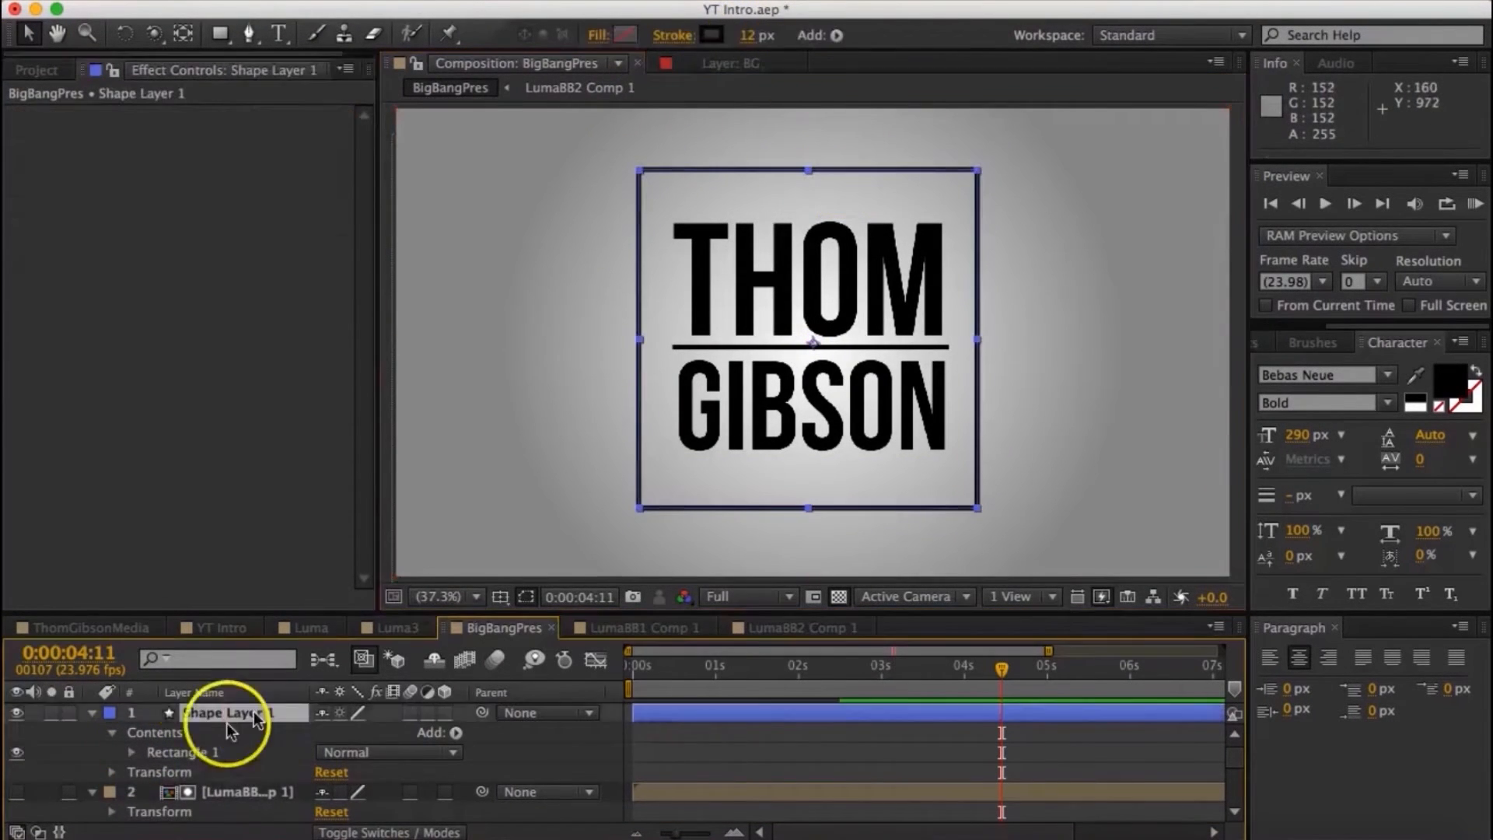
- Rename the square's shape layer to Dashed Square
left_click(264, 710)
key("Return")
type("Dashed Square")
key("Return")
- Add dashes to the square's stroke with a dash offset of 126
scroll(173, 784, "down", 4)
left_click(152, 713)
left_click(323, 752)
mouse_move(326, 771)
left_mouse_down()
mouse_move(483, 783)
mouse_move(331, 771)
mouse_move(393, 771)
mouse_move(331, 790)
left_mouse_up()
left_click(504, 304)
left_click(860, 465)
- Add Trim Paths to the Dashed Square layer
scroll(436, 758, "up", 5)
left_click(458, 733)
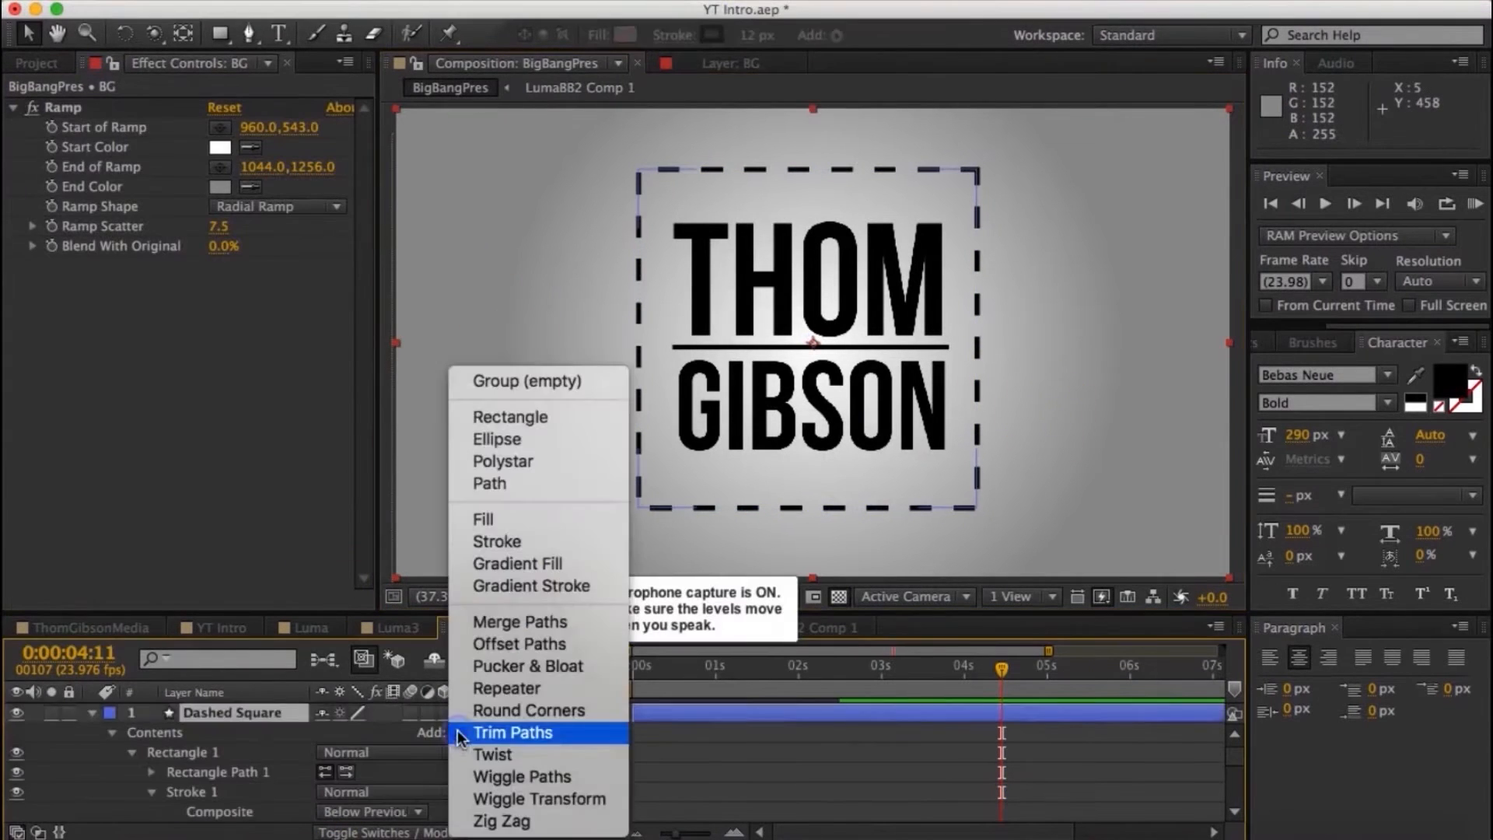
left_click(504, 733)
- Keyframe the Trim Paths End value at 0% at the start of the timeline
key("Home")
left_click(589, 544)
scroll(321, 759, "down", 5)
scroll(320, 766, "up", 3)
left_click(131, 752)
key("Return")
left_click(172, 772)
- Keyframe the Trim Paths End value at 100% at 0:00:02:12 and preview the border animation
left_click_drag(635, 669, 840, 671)
scroll(844, 723, "up", 5)
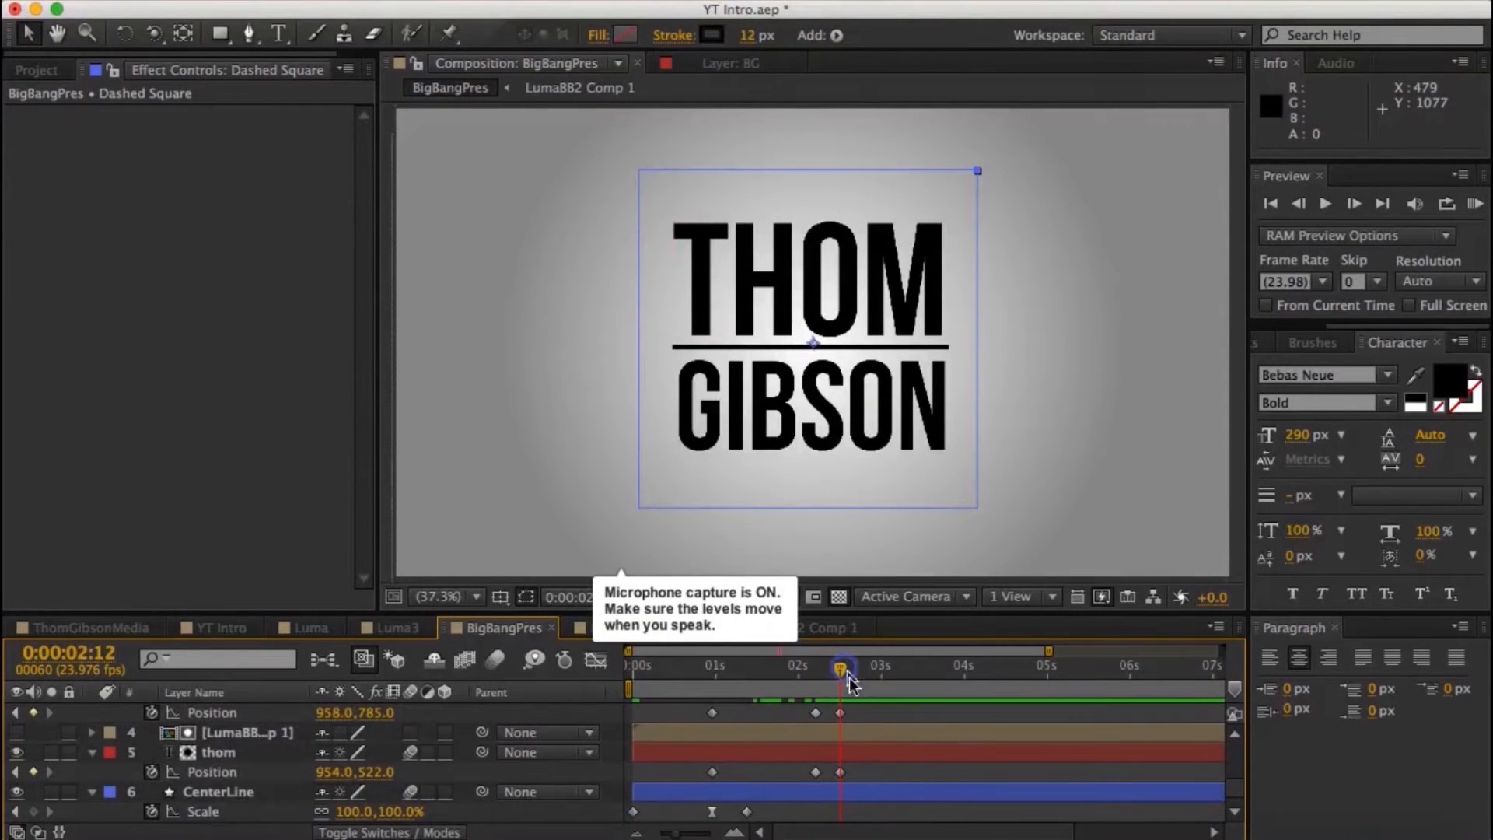
scroll(885, 789, "down", 5)
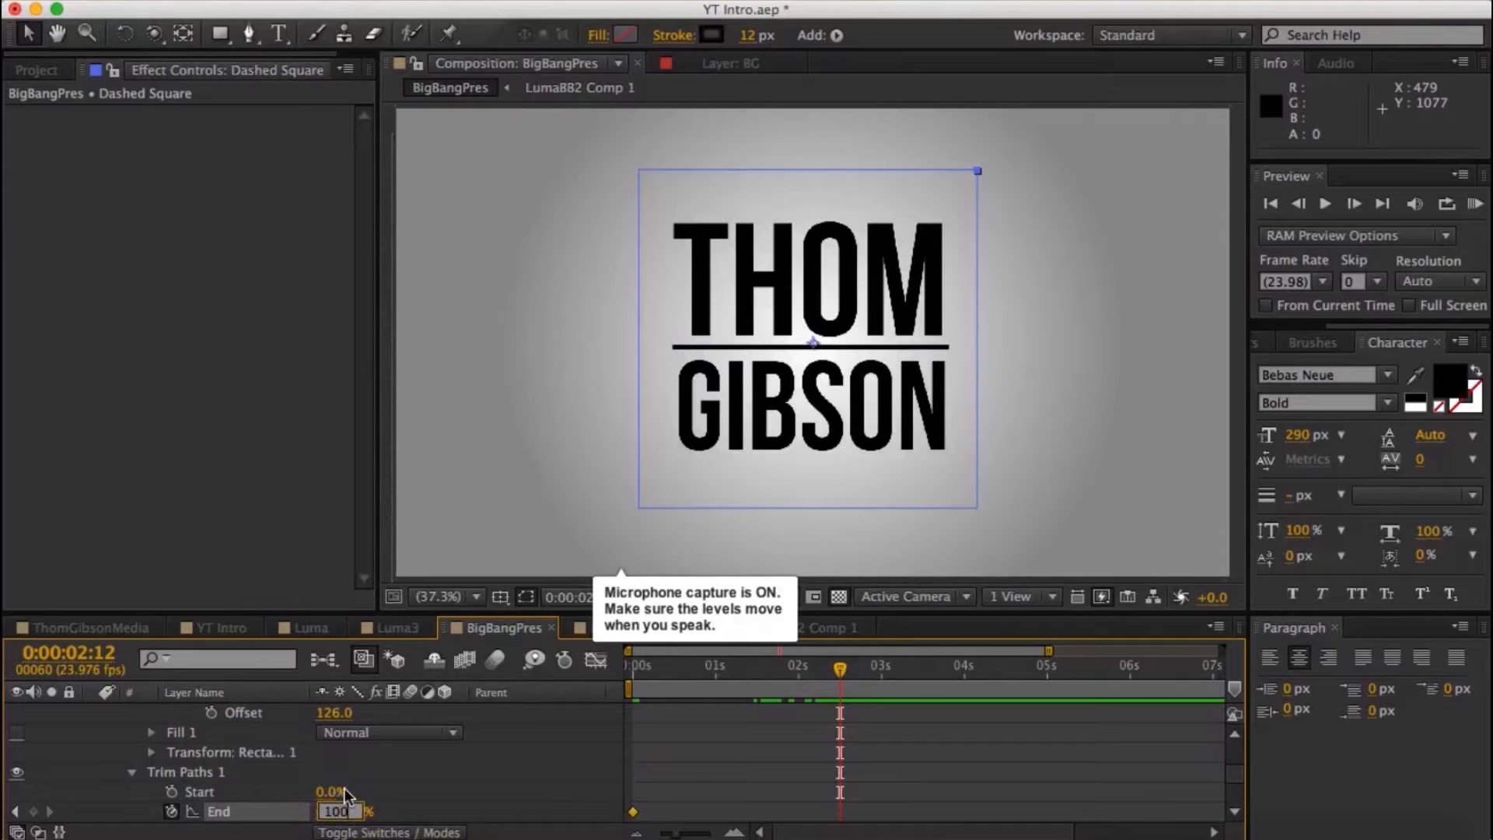
key("Return")
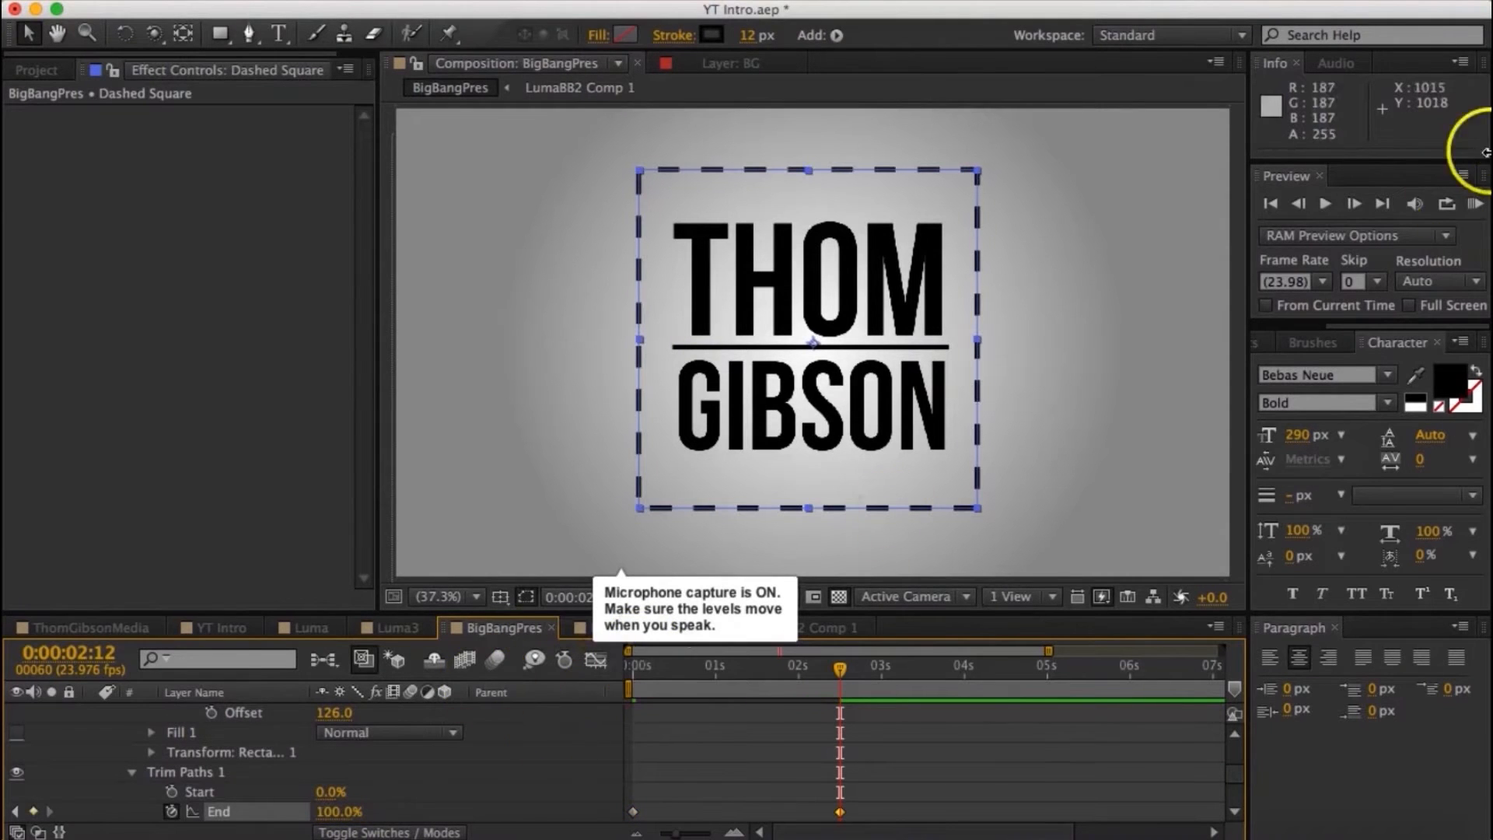
left_click(1473, 207)
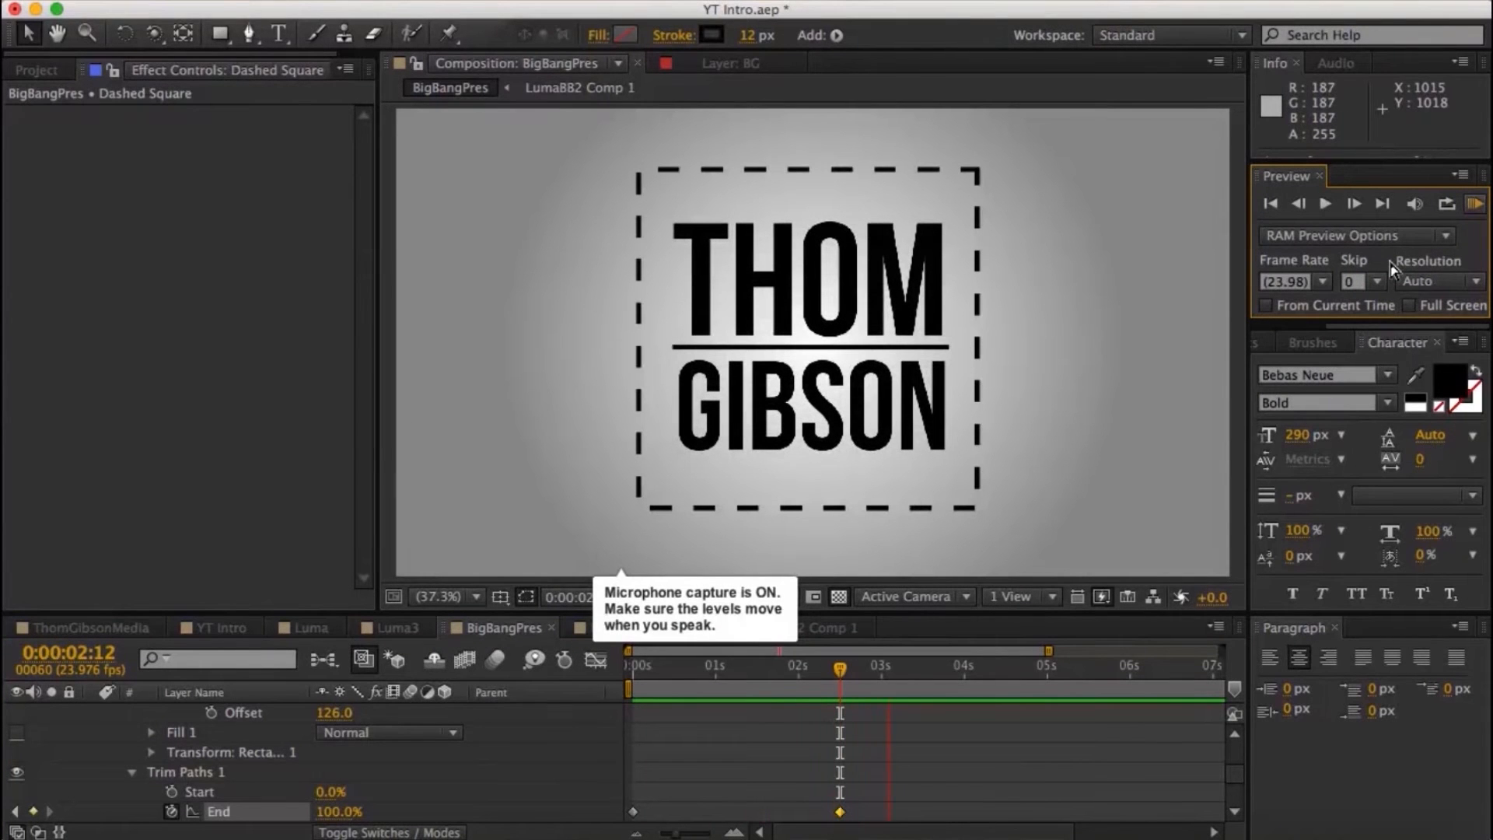
key("space")
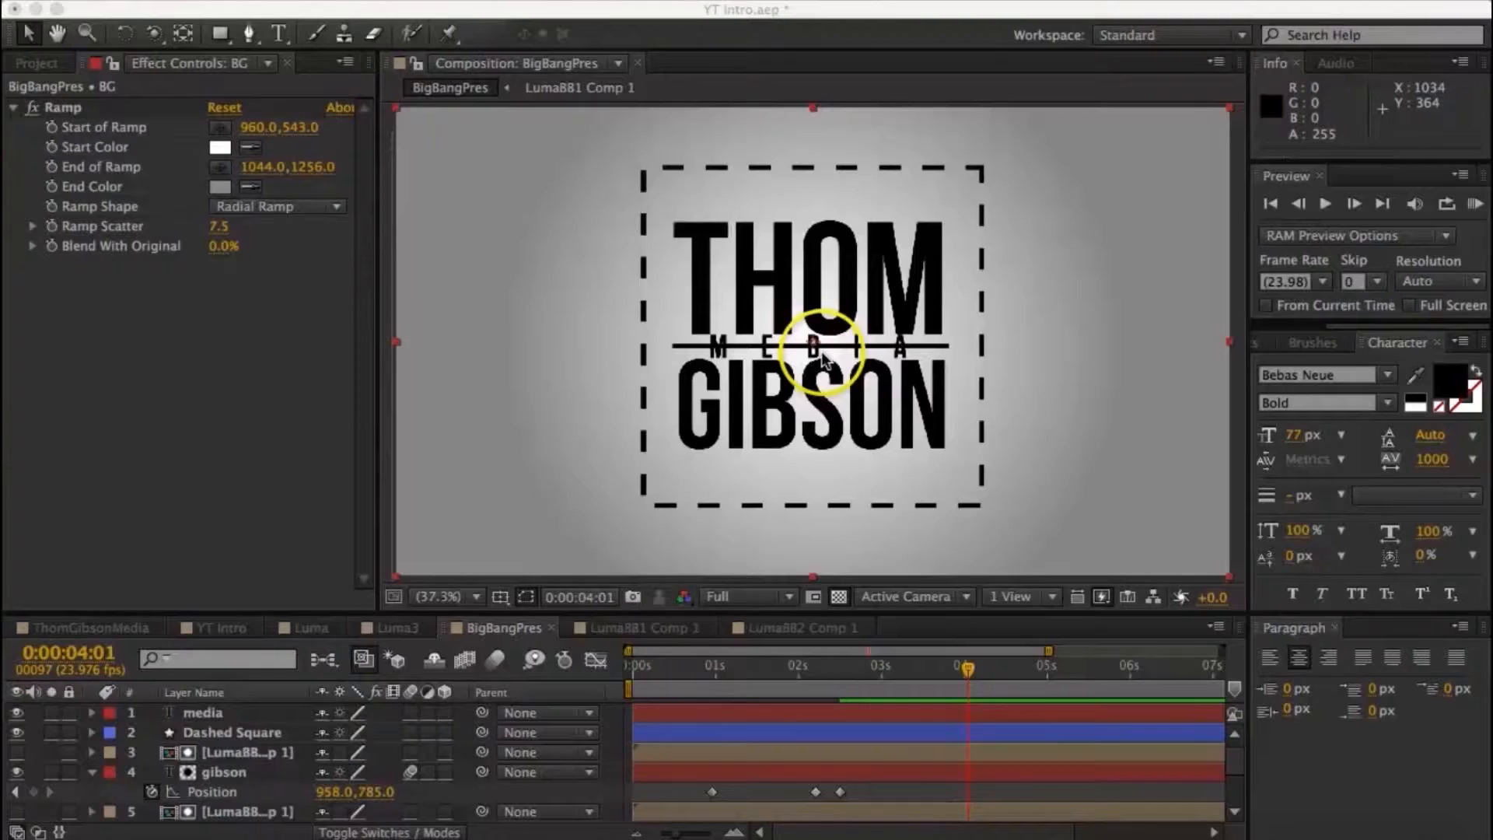
- Set the tracking of the "media" text to 0
scroll(822, 359, "up", 3)
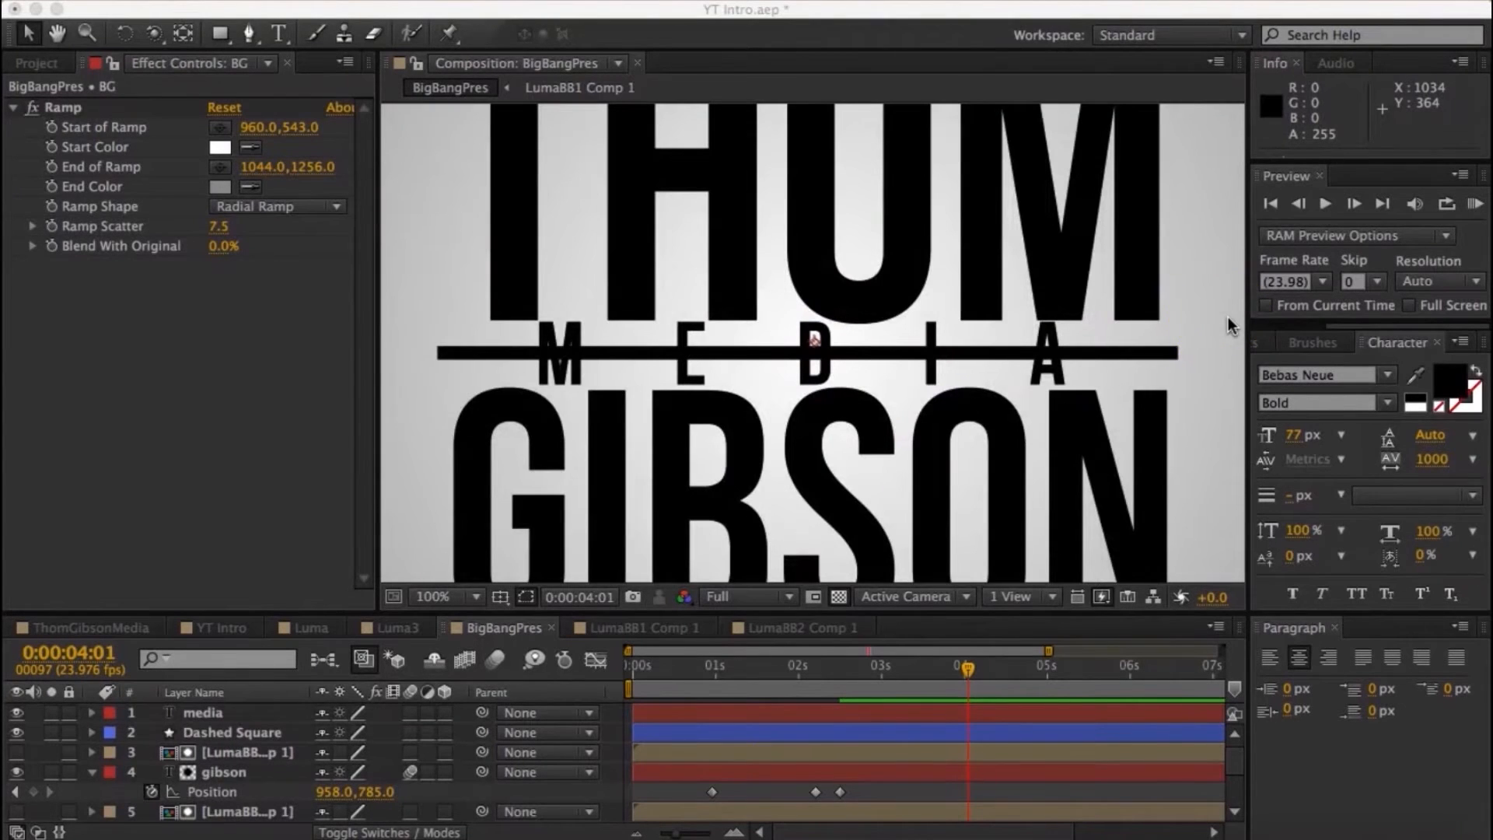
scroll(1232, 325, "down", 1)
left_click(1425, 459)
type("0")
key("Return")
left_click(203, 713)
left_click(1430, 459)
type("0")
key("Return")
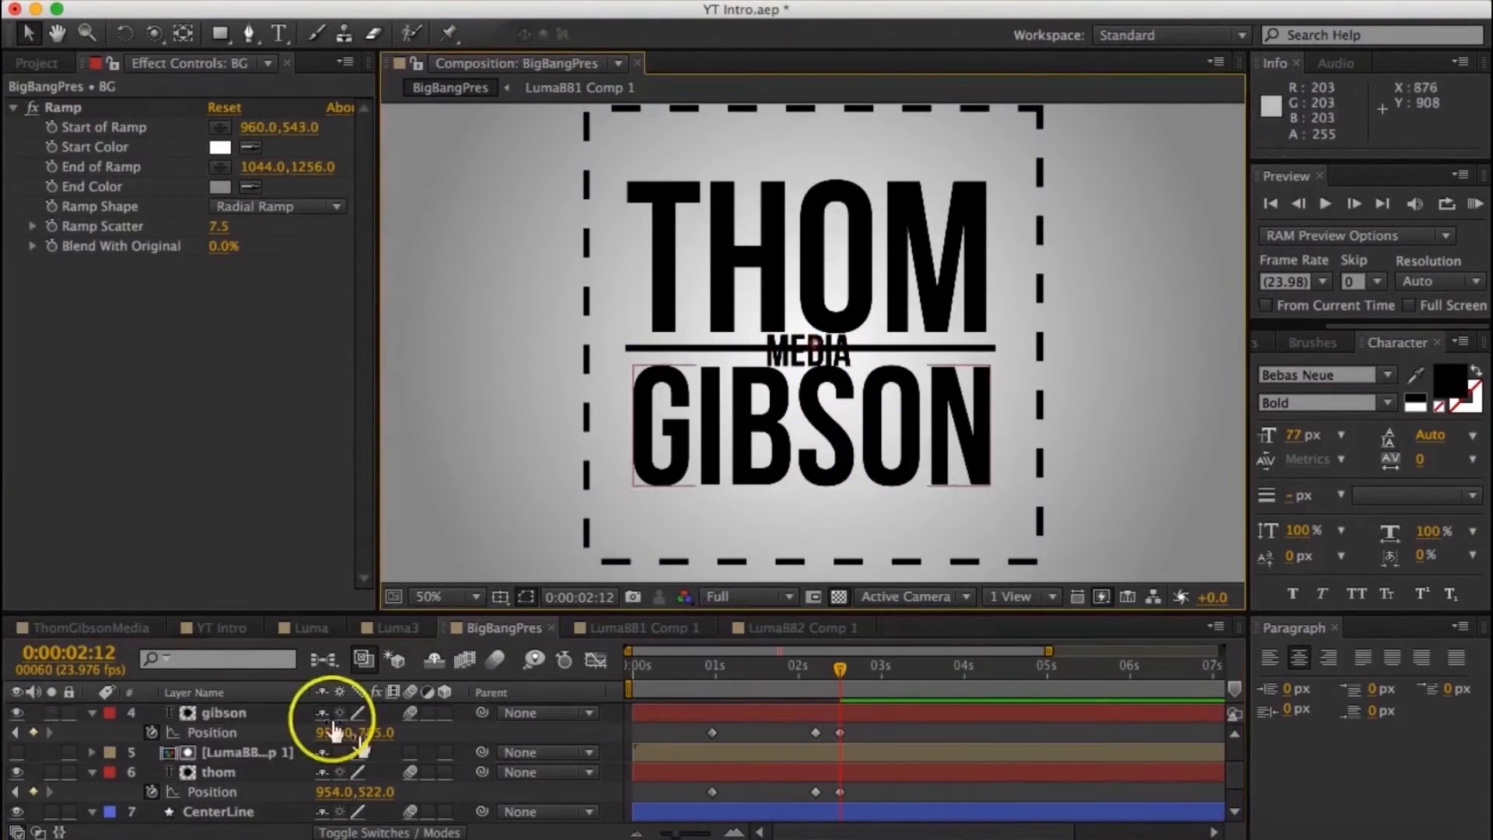
- Draw a small rectangle around the "media" text with a white fill and a 0 px stroke
left_click(400, 734)
left_click(766, 716)
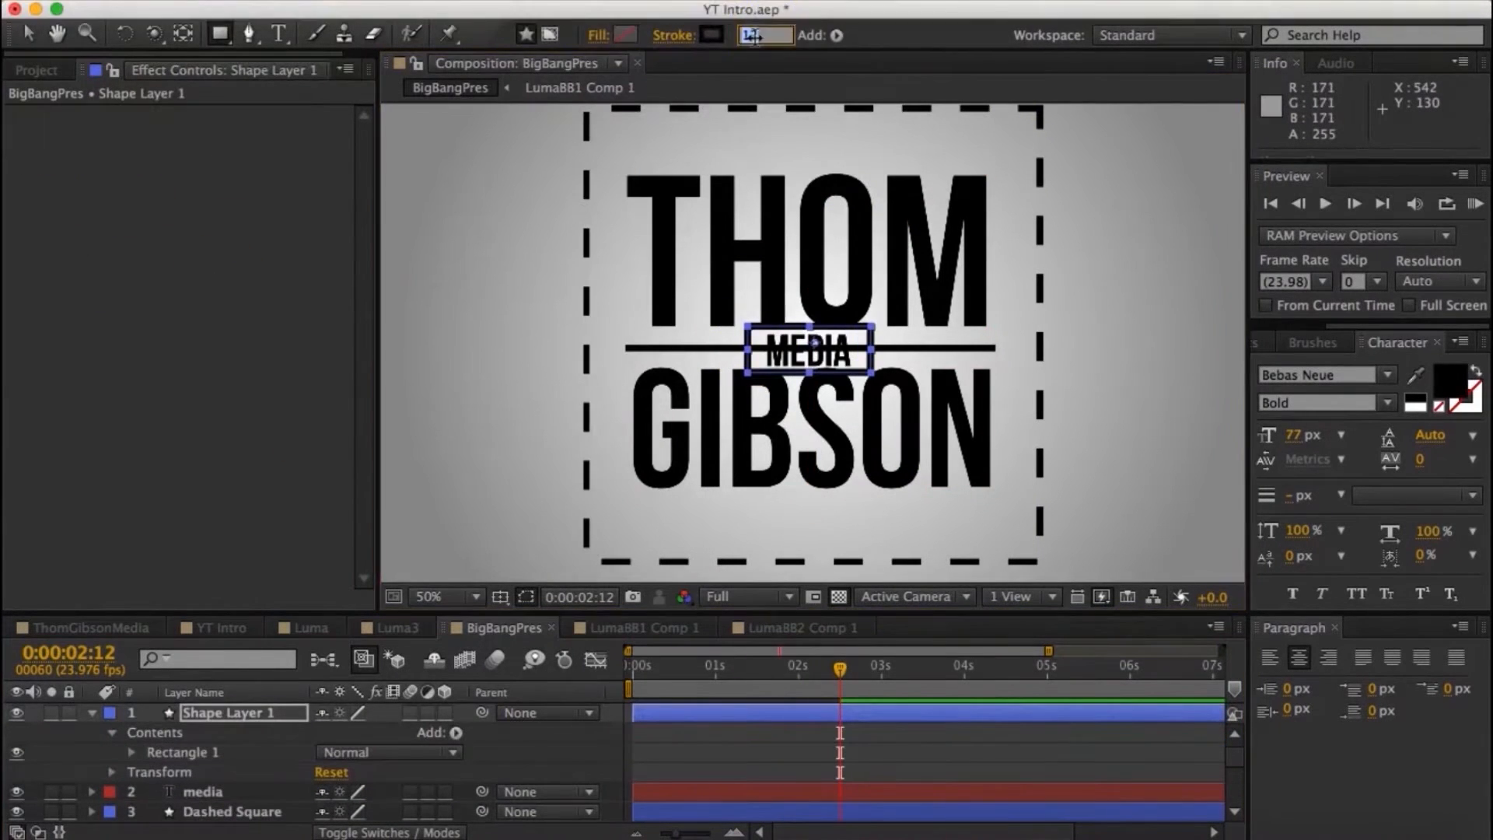
type("1")
left_click(625, 35)
right_click(776, 354)
- Move the rectangle layer beneath the "media" text layer and rename it mediarect
left_click_drag(148, 715, 260, 800)
right_click(247, 733)
left_click(310, 821)
type("mediarect")
key("Return")
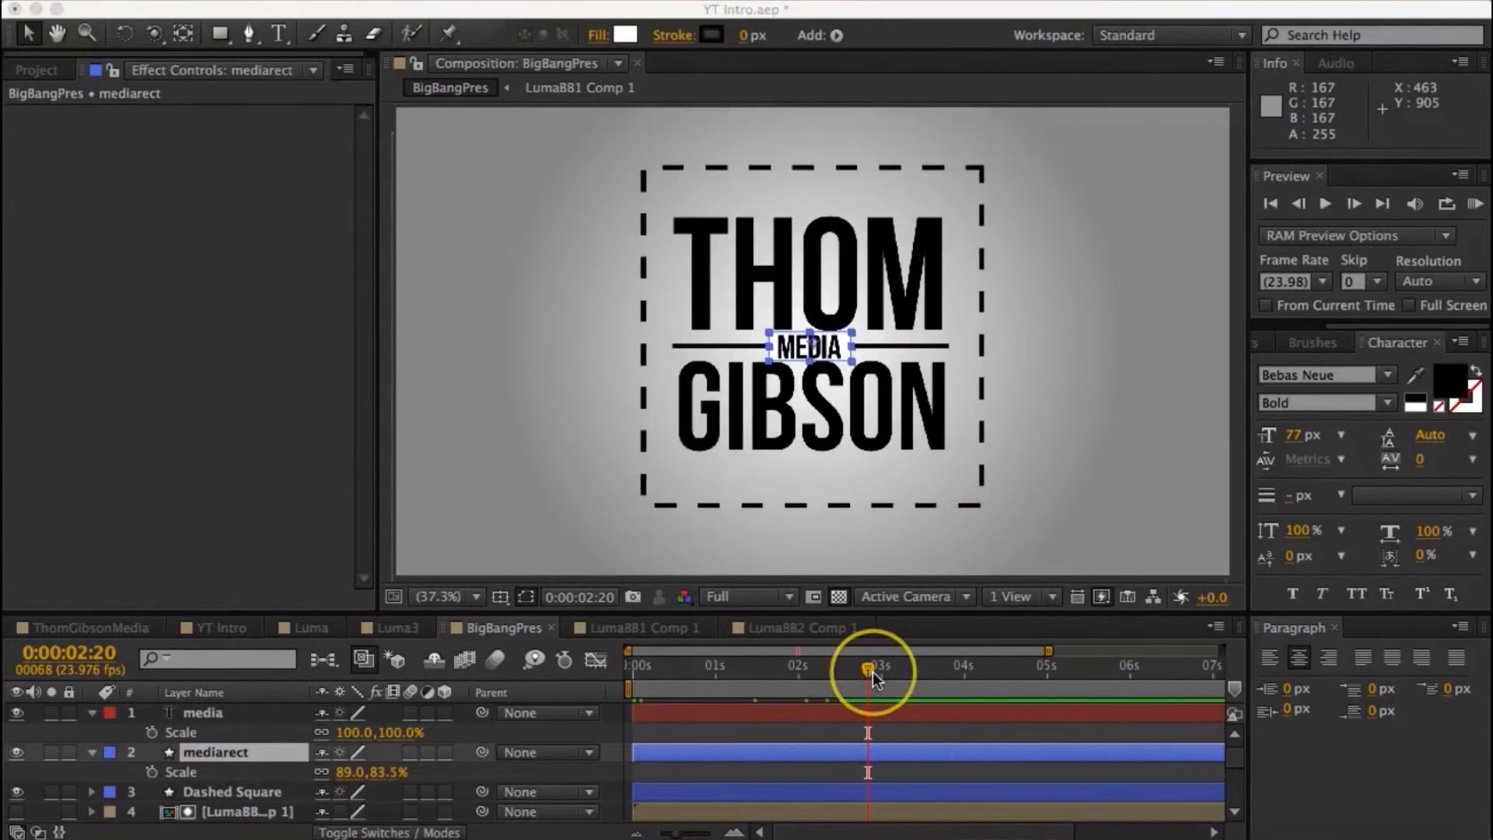
- Keyframe the Scale of the media and mediarect layers up from 0% at the timeline start and preview the animation
left_click(872, 676)
left_click_drag(871, 673, 569, 676)
left_click(152, 733)
left_click(402, 732)
type("0")
key("Return")
left_click(152, 772)
left_click(393, 772)
left_click(1482, 207)
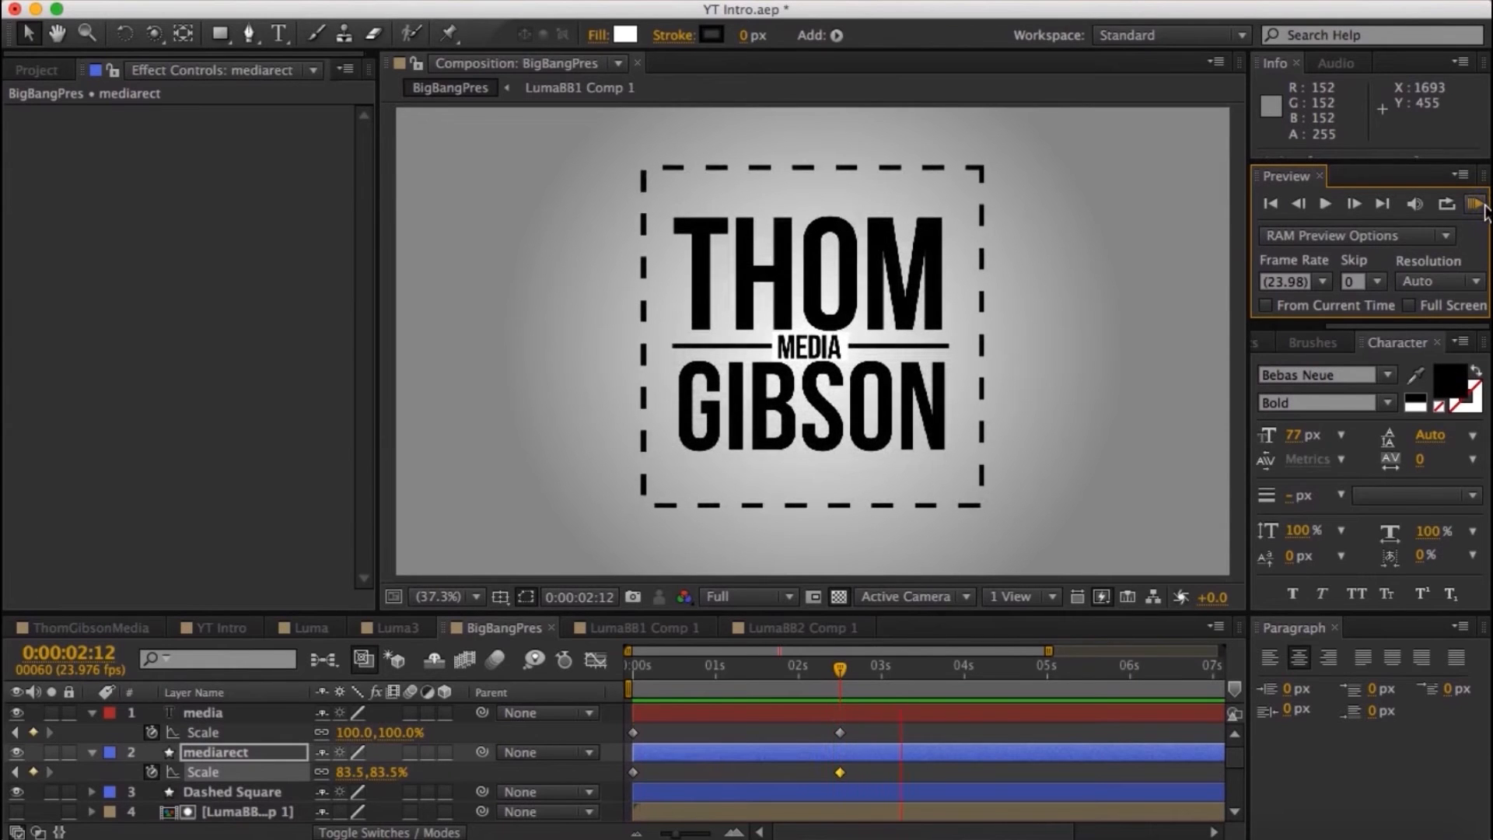
- Change the fill colour of the mediarect rectangle to black
left_click(631, 39)
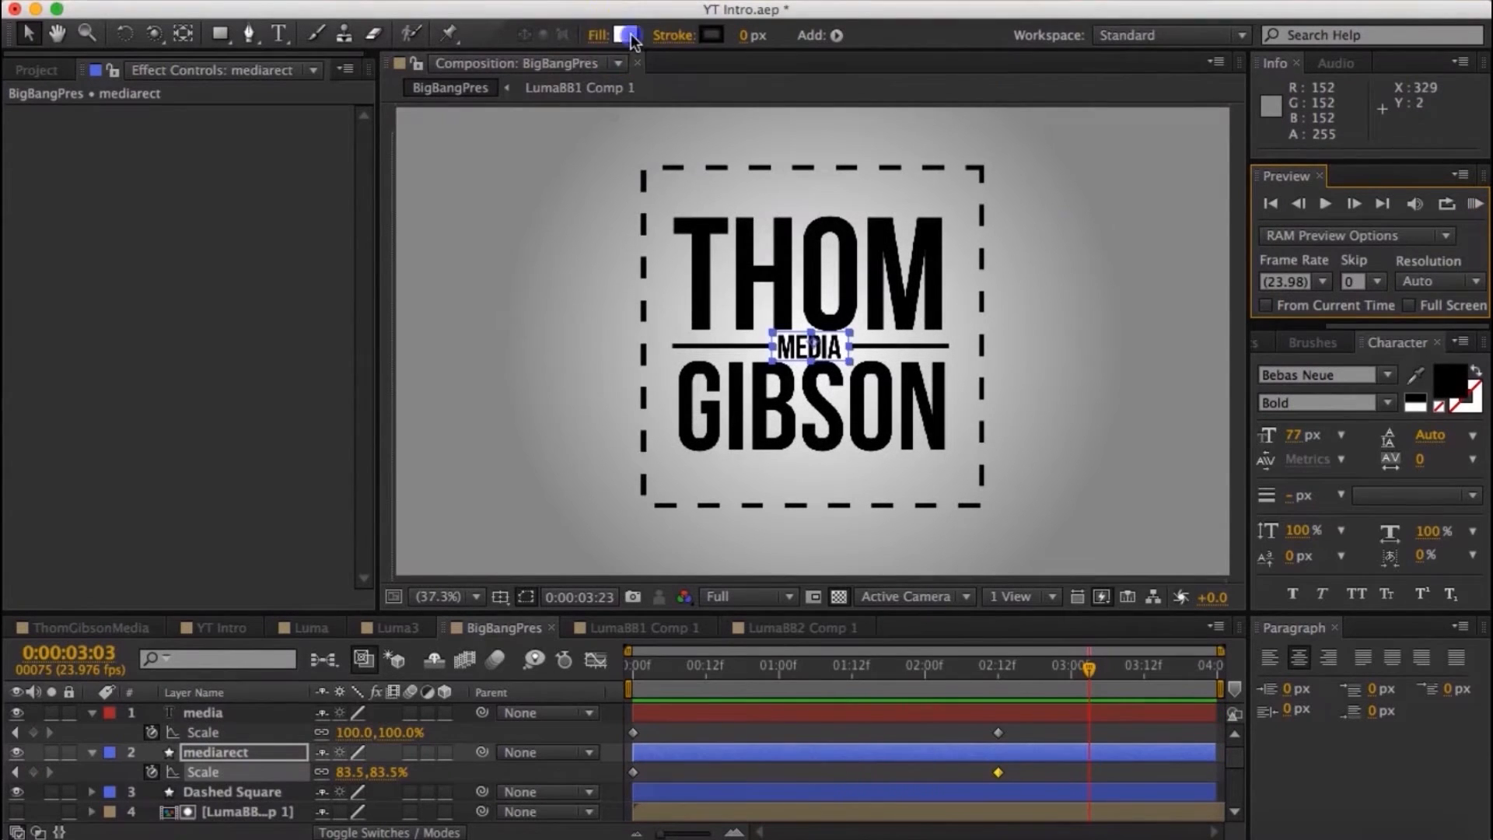
left_click_drag(78, 388, 4, 512)
left_click(542, 158)
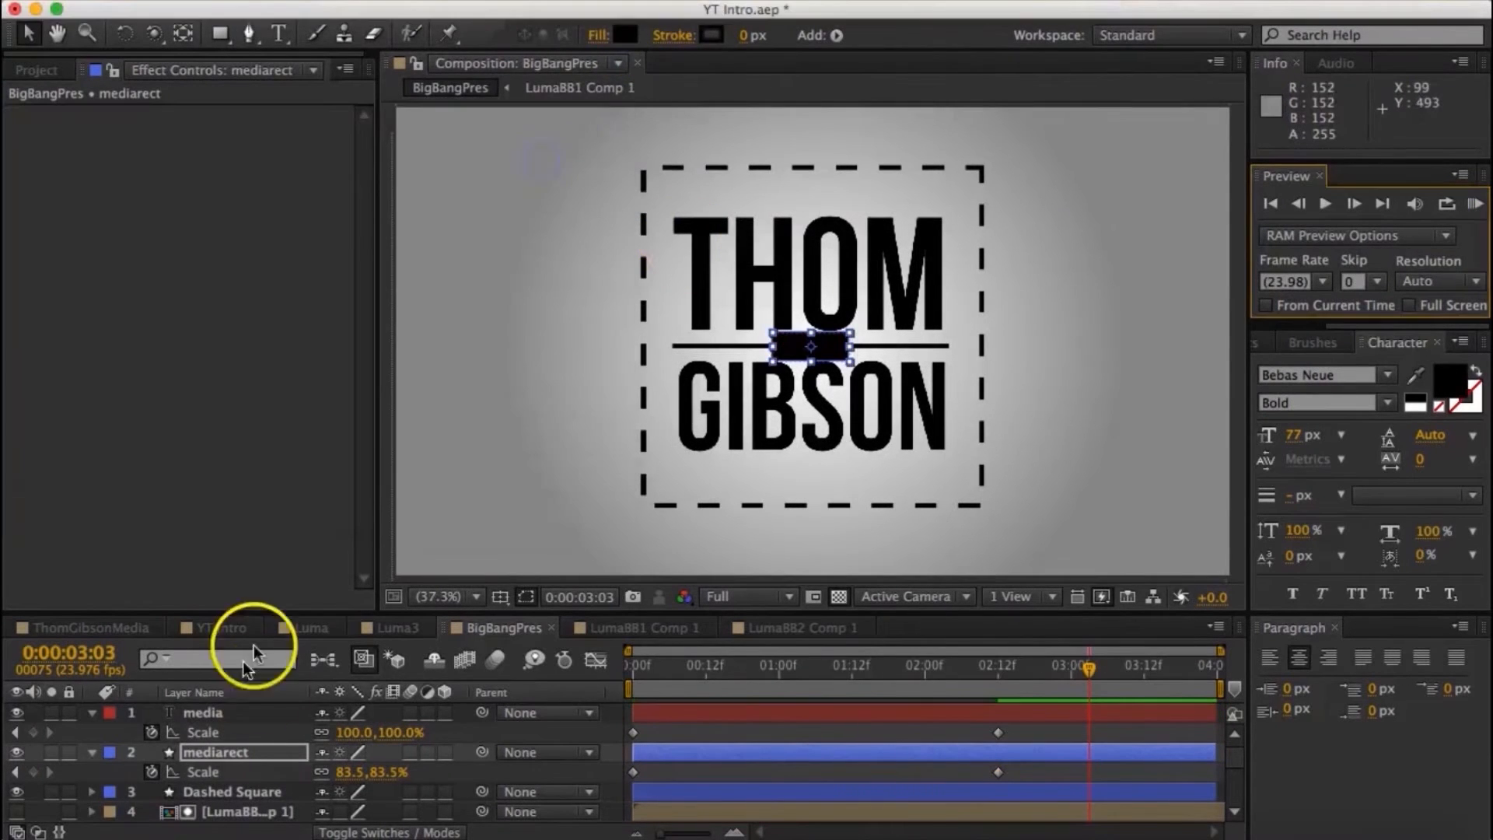
- Set the colour of the "media" text to white (FFFFFF) and preview the animation
left_click(221, 714)
left_click(1449, 381)
left_click_drag(130, 224, 4, 124)
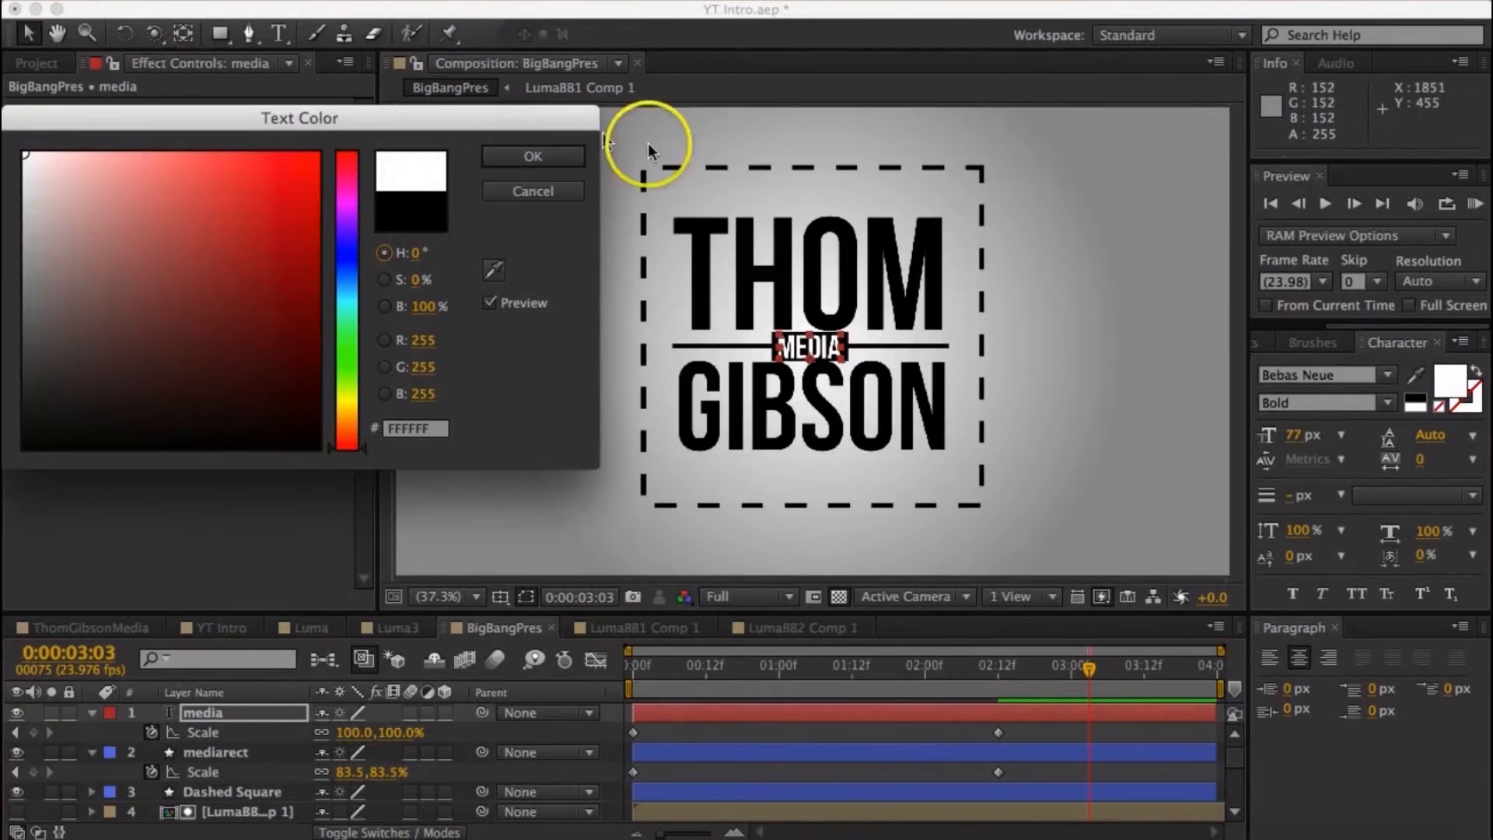
left_click(532, 157)
left_click(1472, 205)
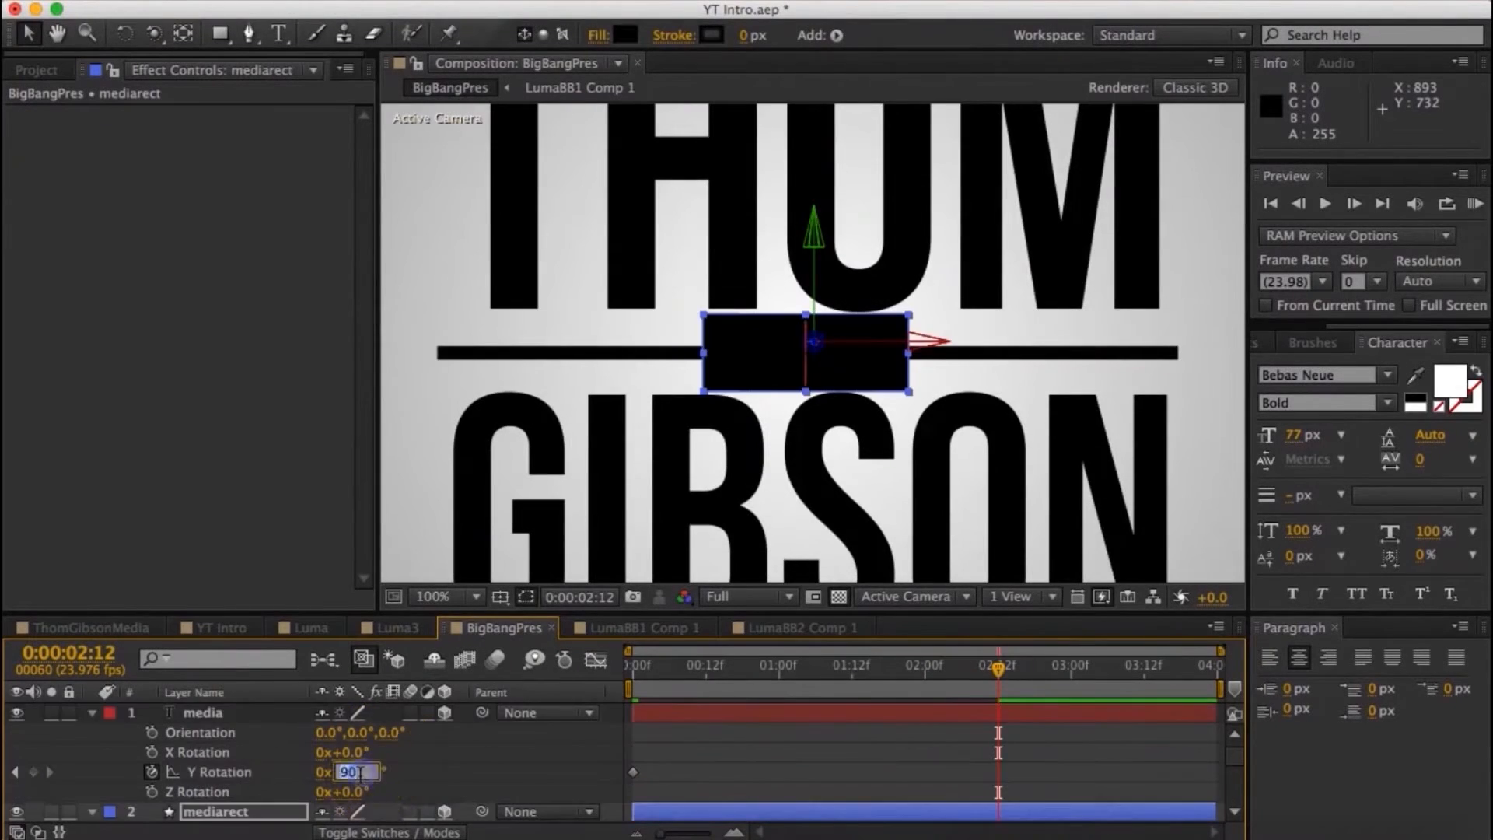
left_click(1475, 203)
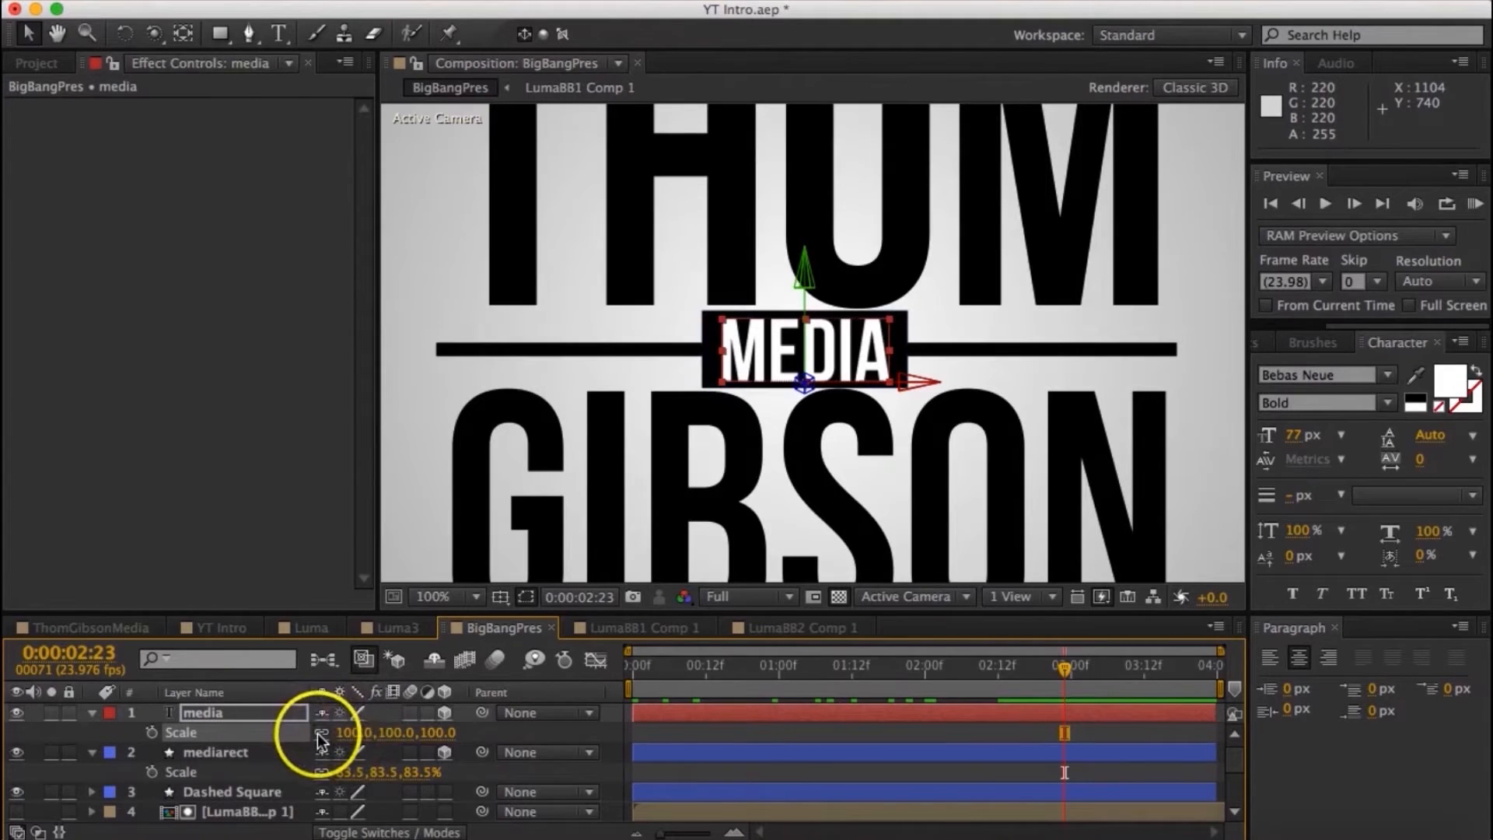
- Unlink the Scale proportions of the media and mediarect layers and set their horizontal scale to 0%
mouse_move(346, 738)
left_mouse_down()
mouse_move(334, 734)
mouse_move(373, 738)
left_mouse_up()
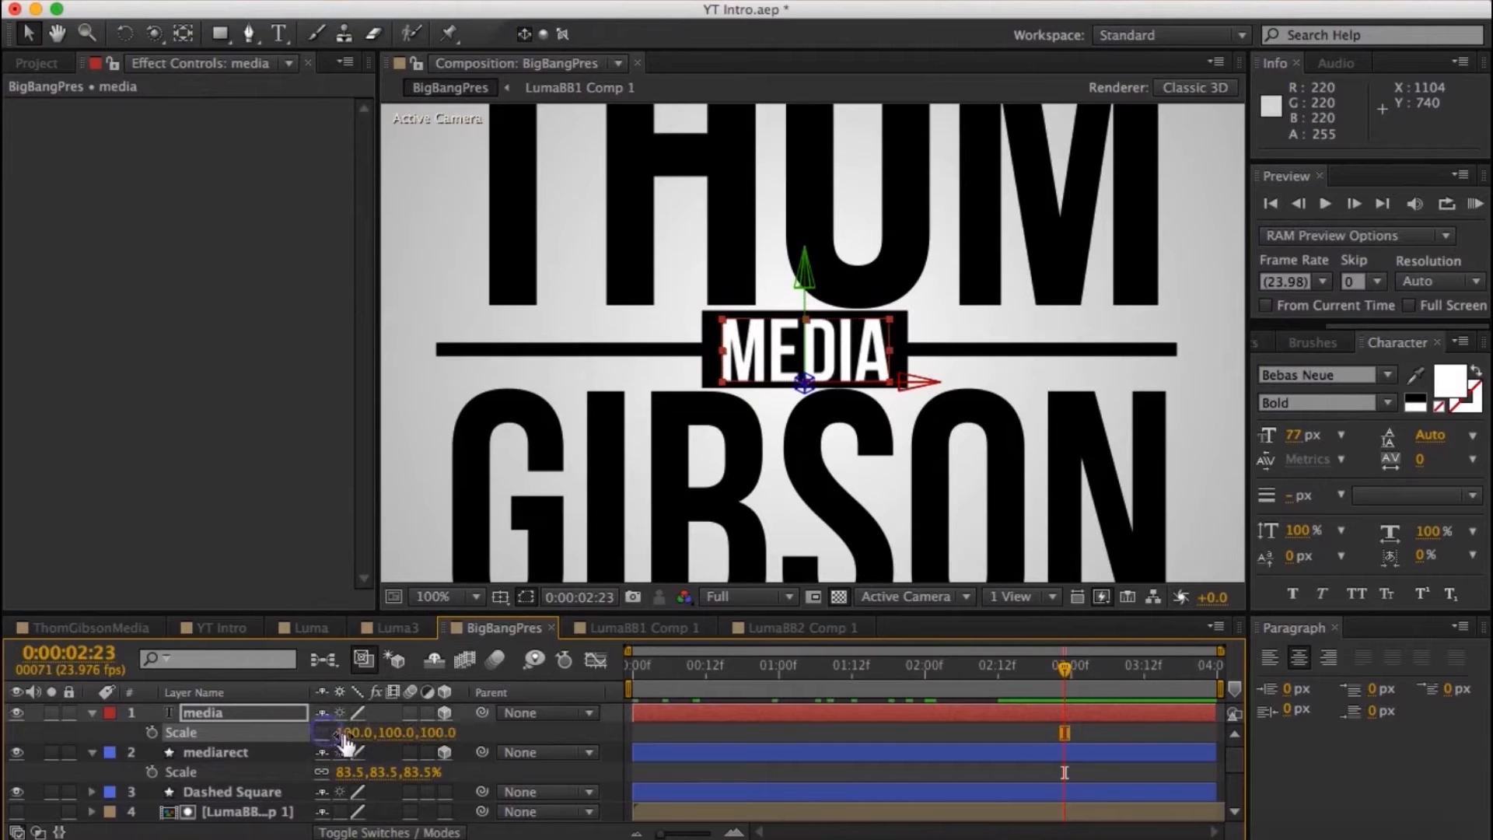
left_click_drag(314, 734, 403, 737)
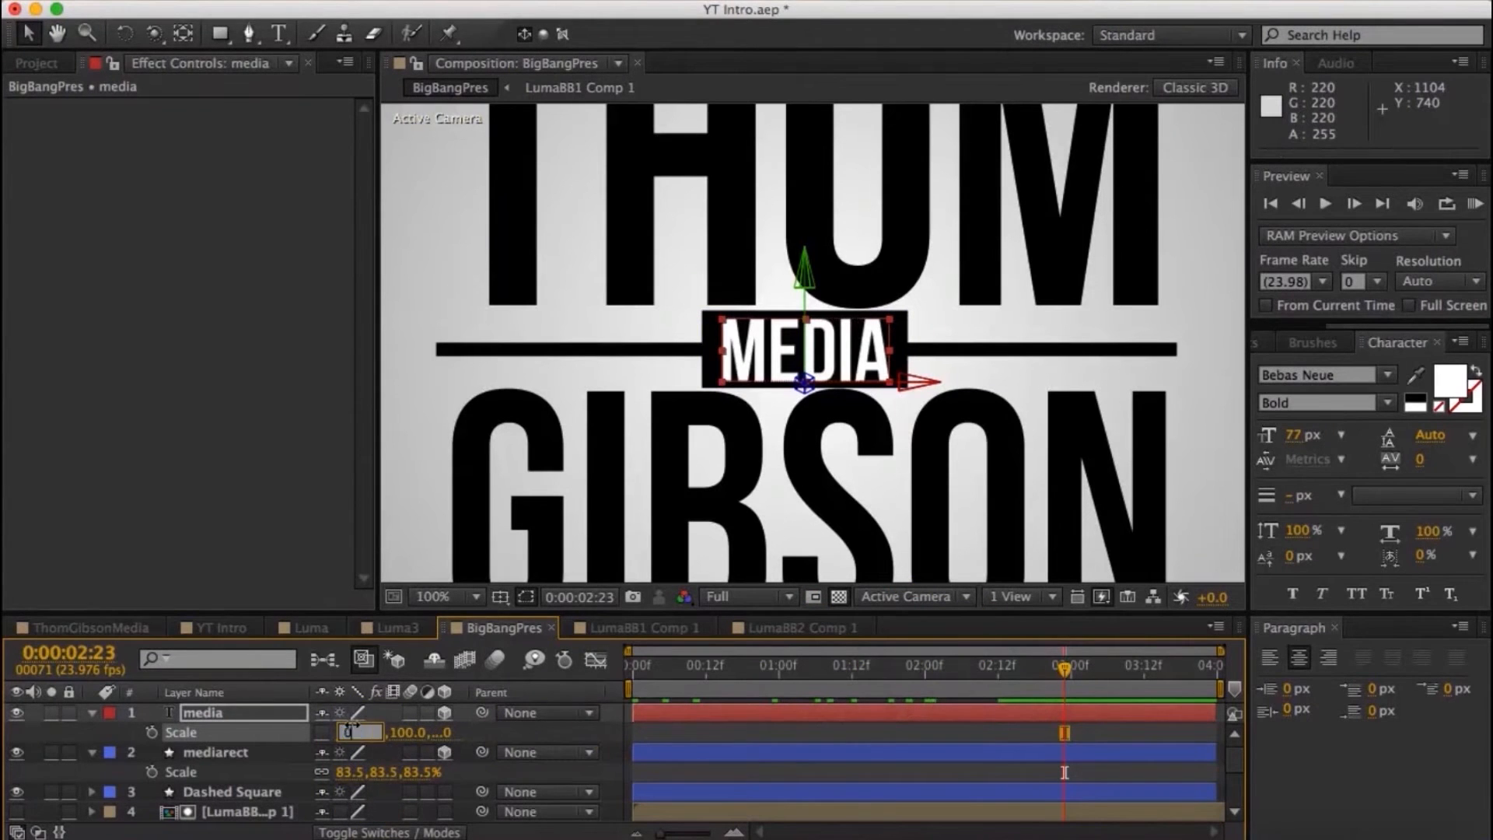
left_click(319, 773)
key("Return")
left_click_drag(1064, 669, 542, 674)
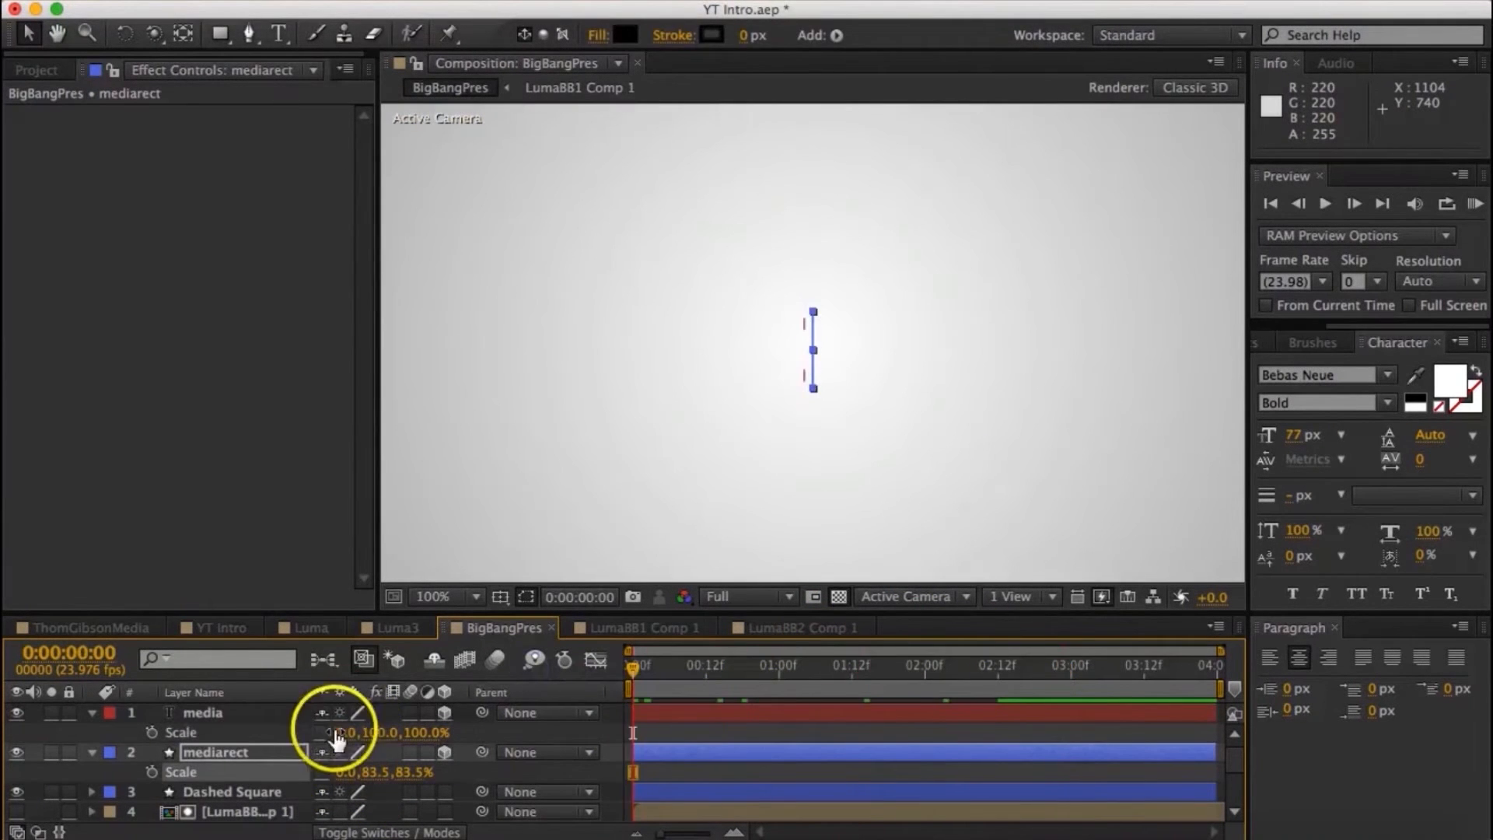
- Further along the timeline, keyframe the horizontal scale at 100% for the media text and 83.5% for mediarect
left_click_drag(835, 685, 1034, 678)
scroll(1015, 758, "down", 5)
scroll(1016, 757, "up", 5)
left_click(343, 733)
type("100")
key("Return")
left_click(347, 773)
type("83.5")
key("Return")
- Add an overshoot with the media text's horizontal scale at 110% and mediarect's at 90%, and preview the animation
left_click(347, 732)
type("110")
key("Return")
key("Return")
left_click(1476, 209)
left_click(1484, 172)
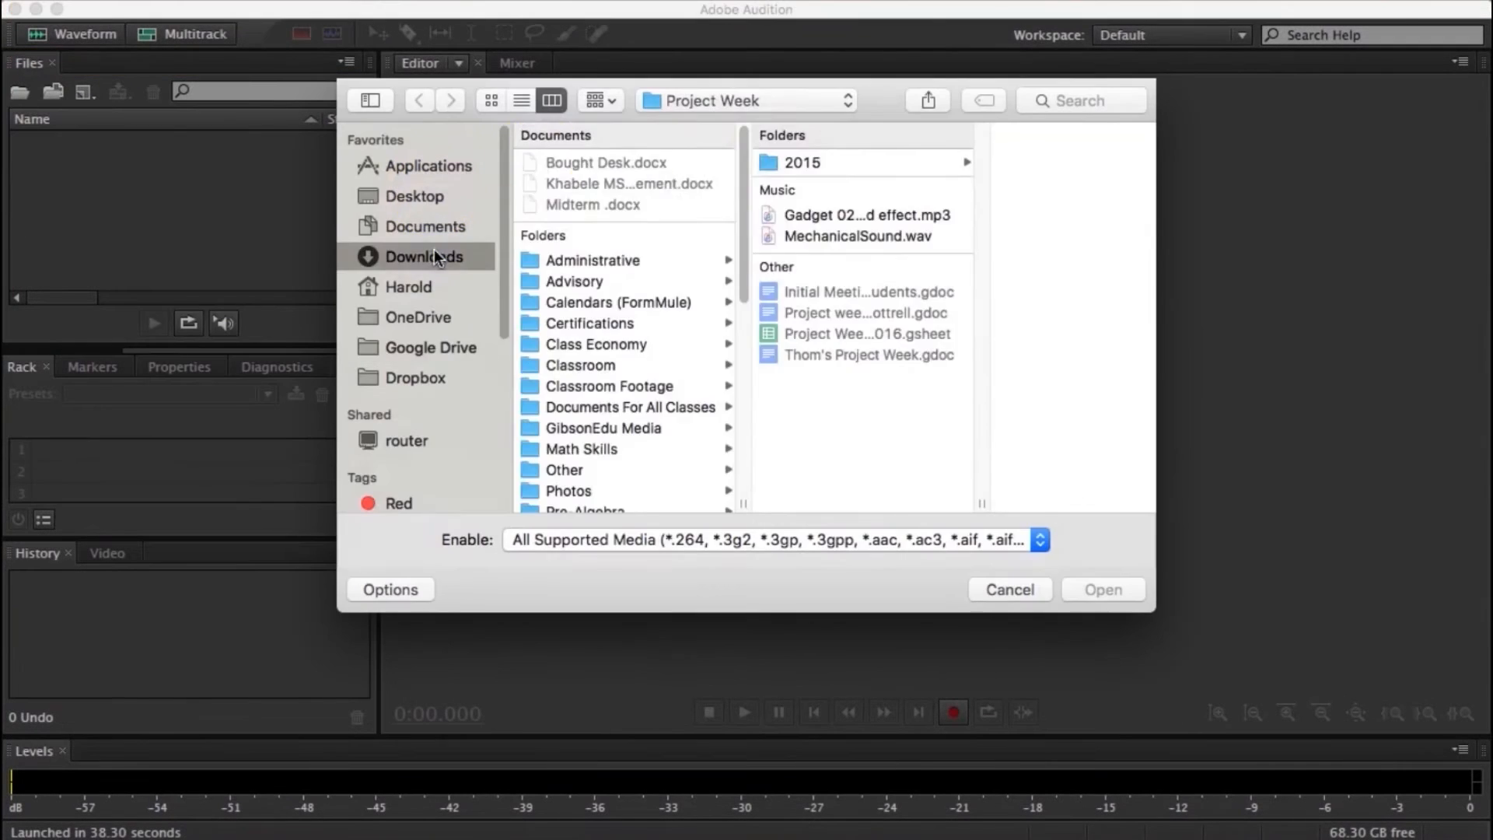
- Switch to Adobe Audition with Gadget 02 sound effect.mp3 and place it on Track 1 of the BBGearSound multitrack session
left_click(427, 250)
double_click(622, 133)
key("Escape")
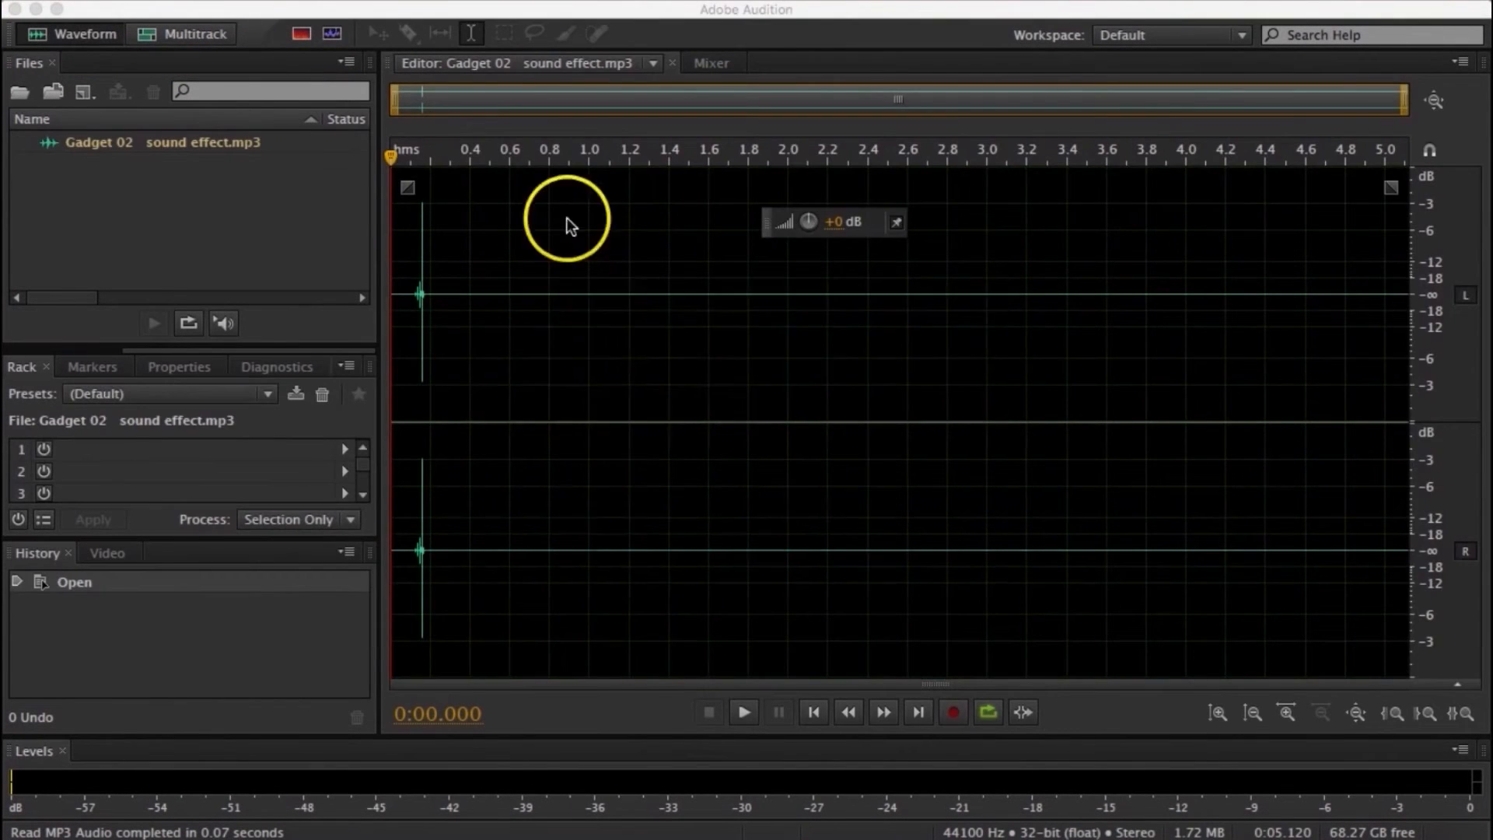
scroll(743, 310, "up", 5)
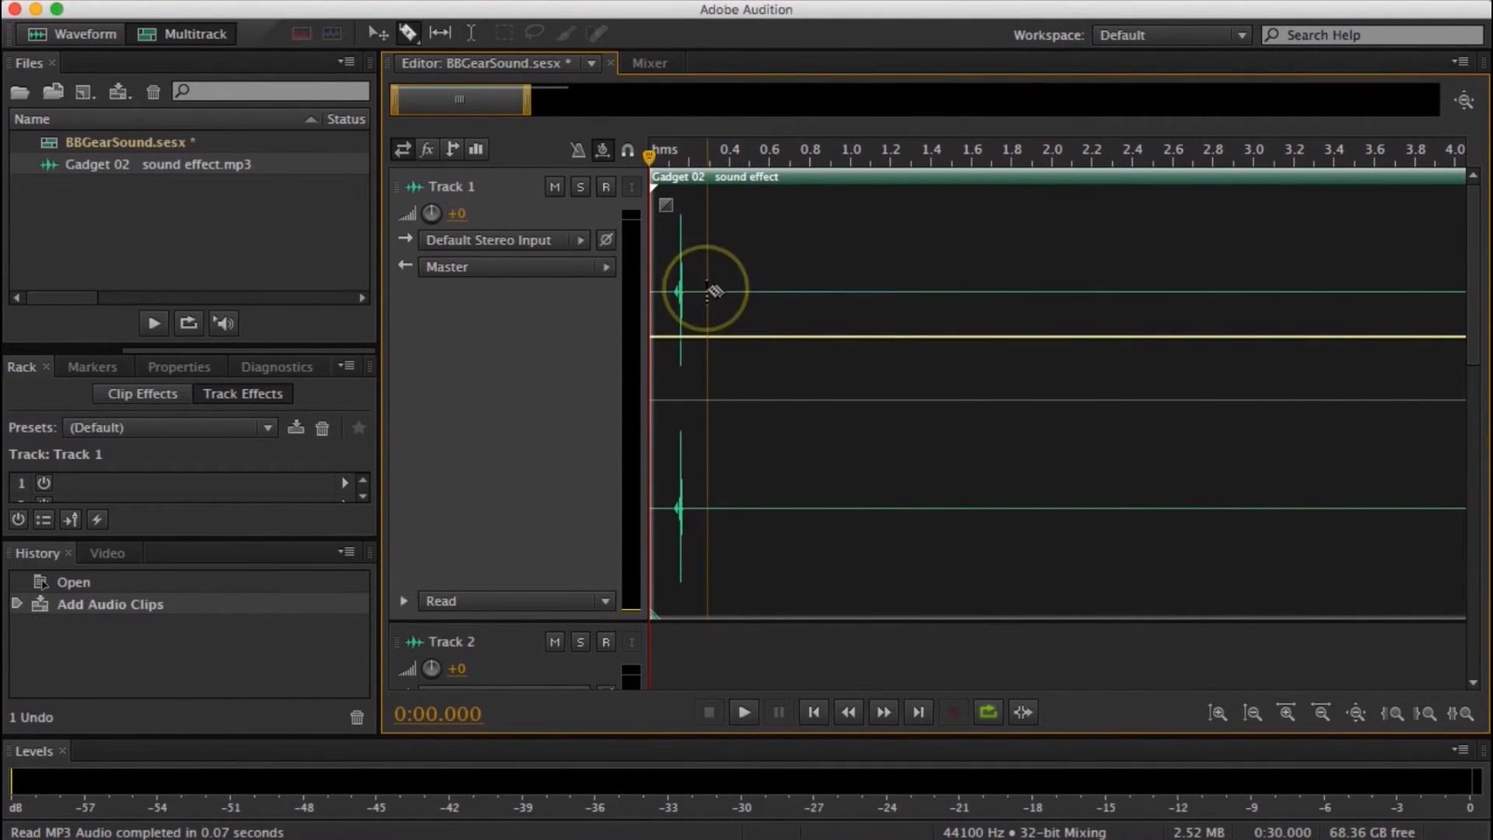
- Split the Track 1 clip just after the sound, remove the silent remainder and trim the clip tightly around the click
left_click(707, 291)
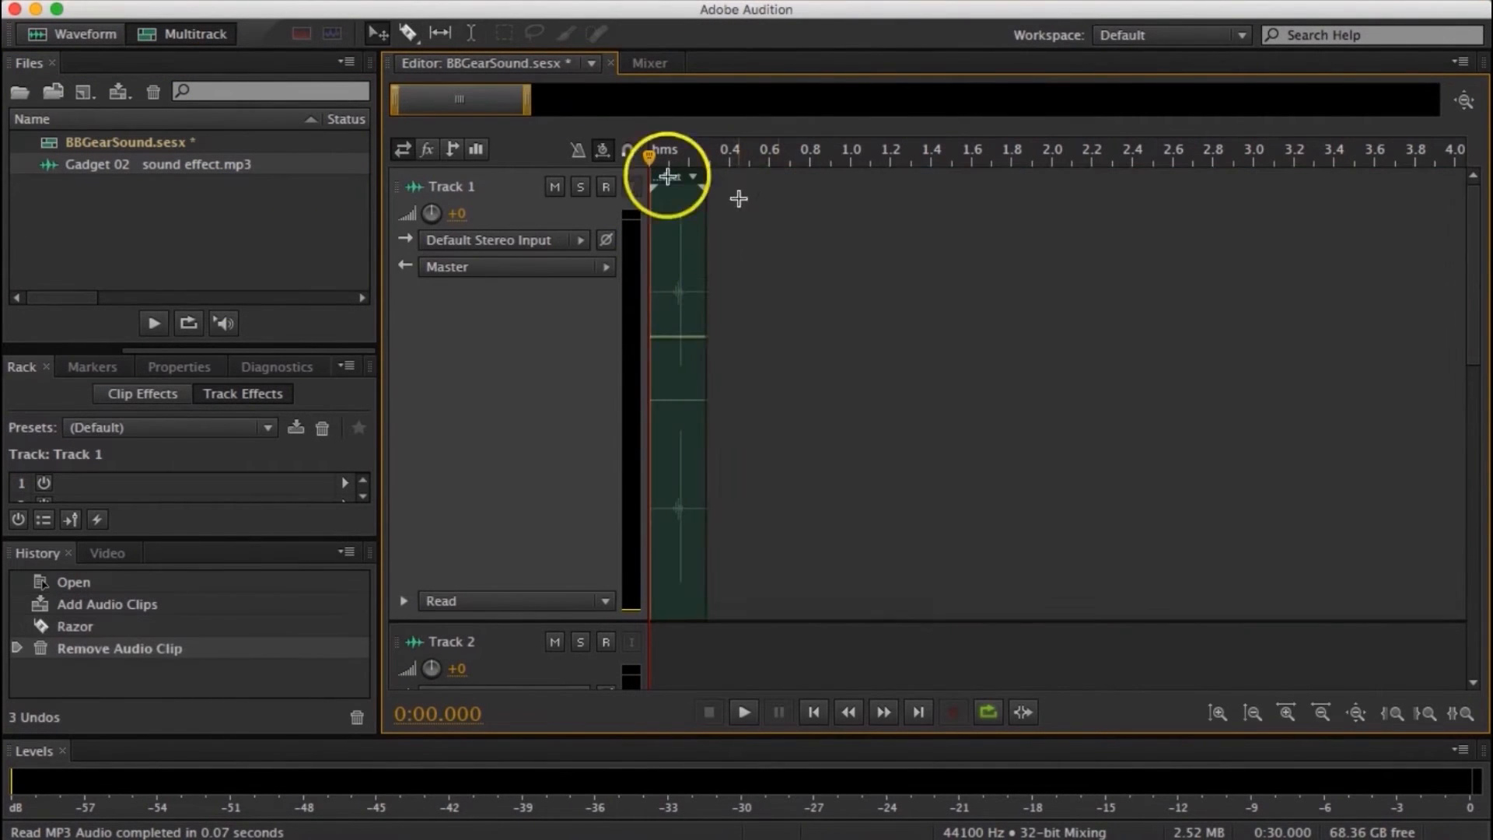
right_click(671, 177)
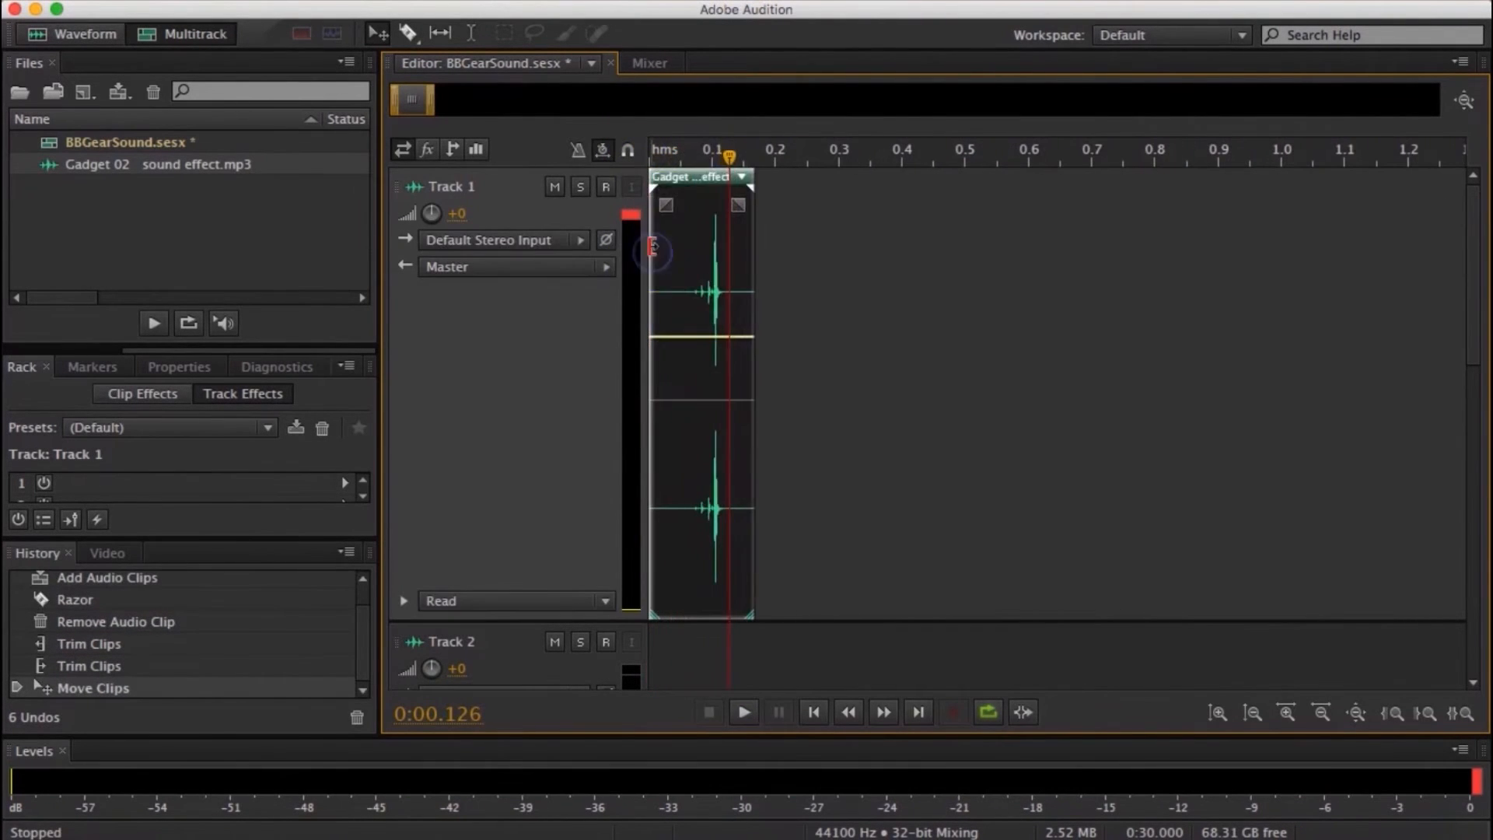
key("space")
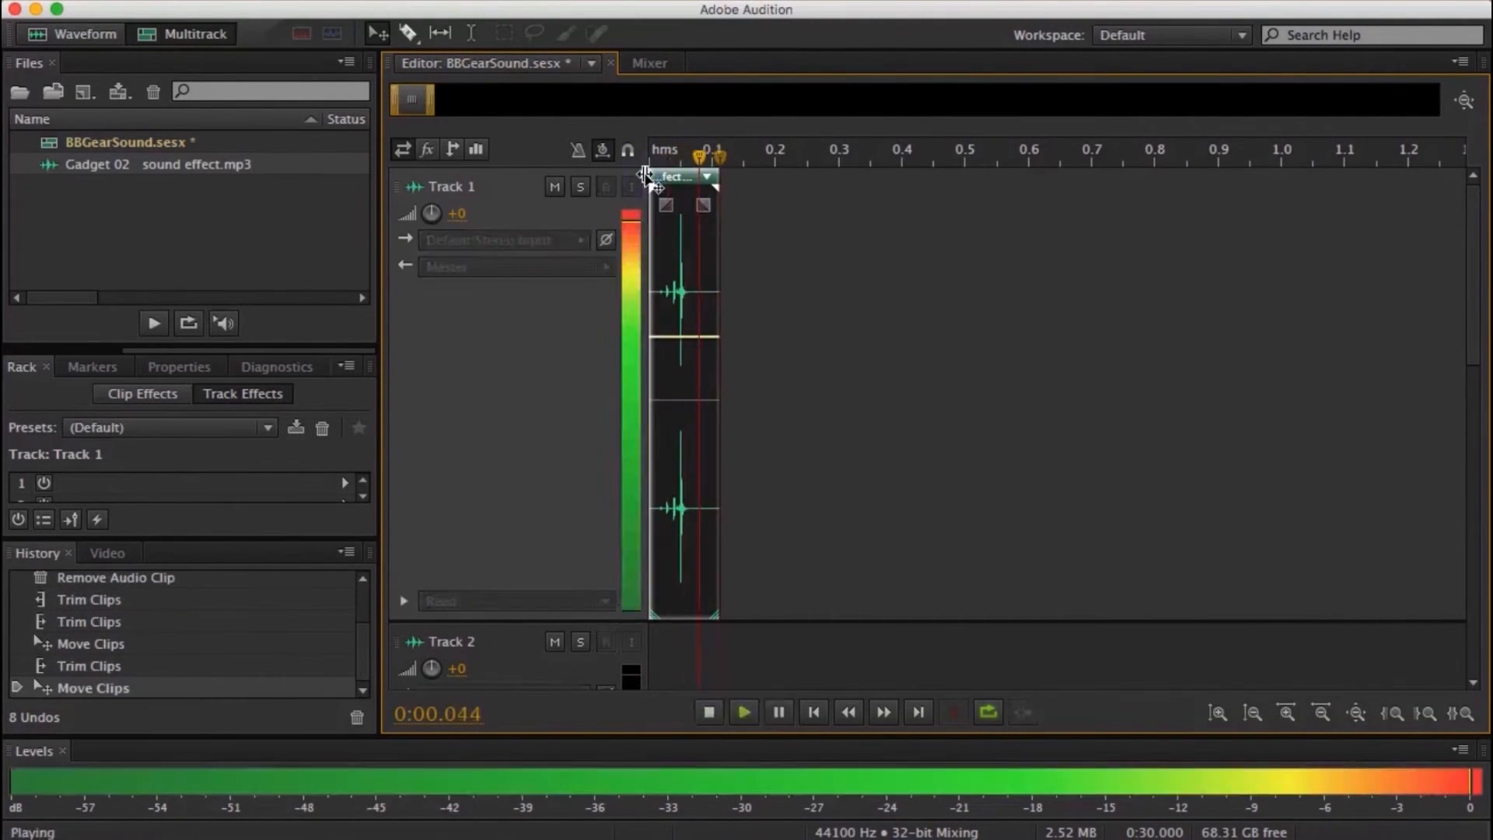
left_click_drag(719, 237, 693, 236)
key("space")
- Paste copies of the trimmed clip end to end on Track 1 with snapping on, filling about 1.15 seconds
key("super+v")
left_click(645, 220)
left_click_drag(699, 158, 1201, 160)
key("super+v")
key("super+v")
key("space")
left_click(628, 150)
key("super+v")
key("super+v")
left_click_drag(1202, 160, 692, 199)
key("space")
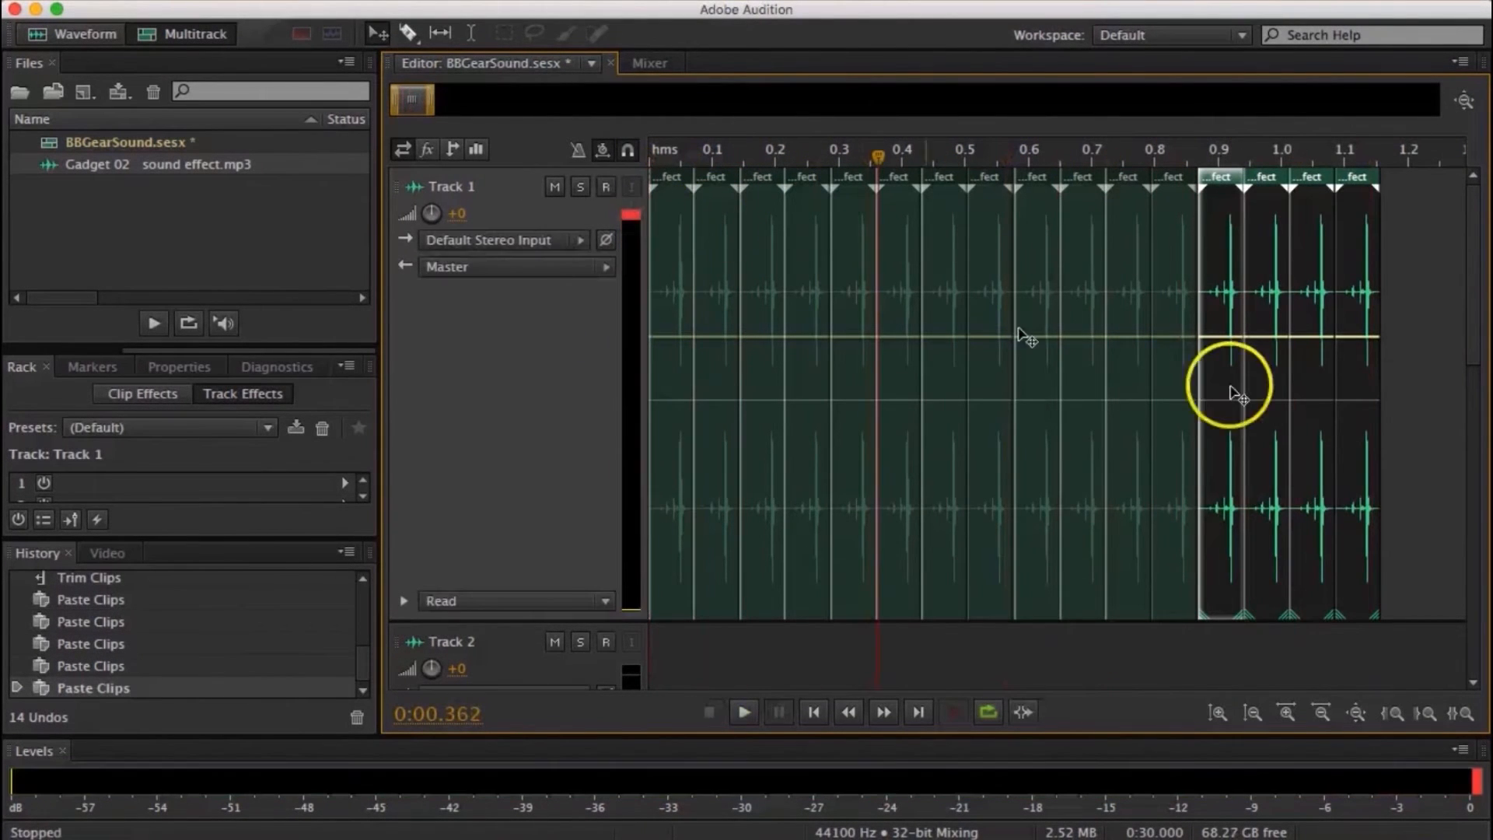
left_click(1415, 319)
- Export the multitrack mixdown as BBGearSound.wav in Wave PCM format to the BigBangPres folder
left_click(147, 1)
left_click(672, 598)
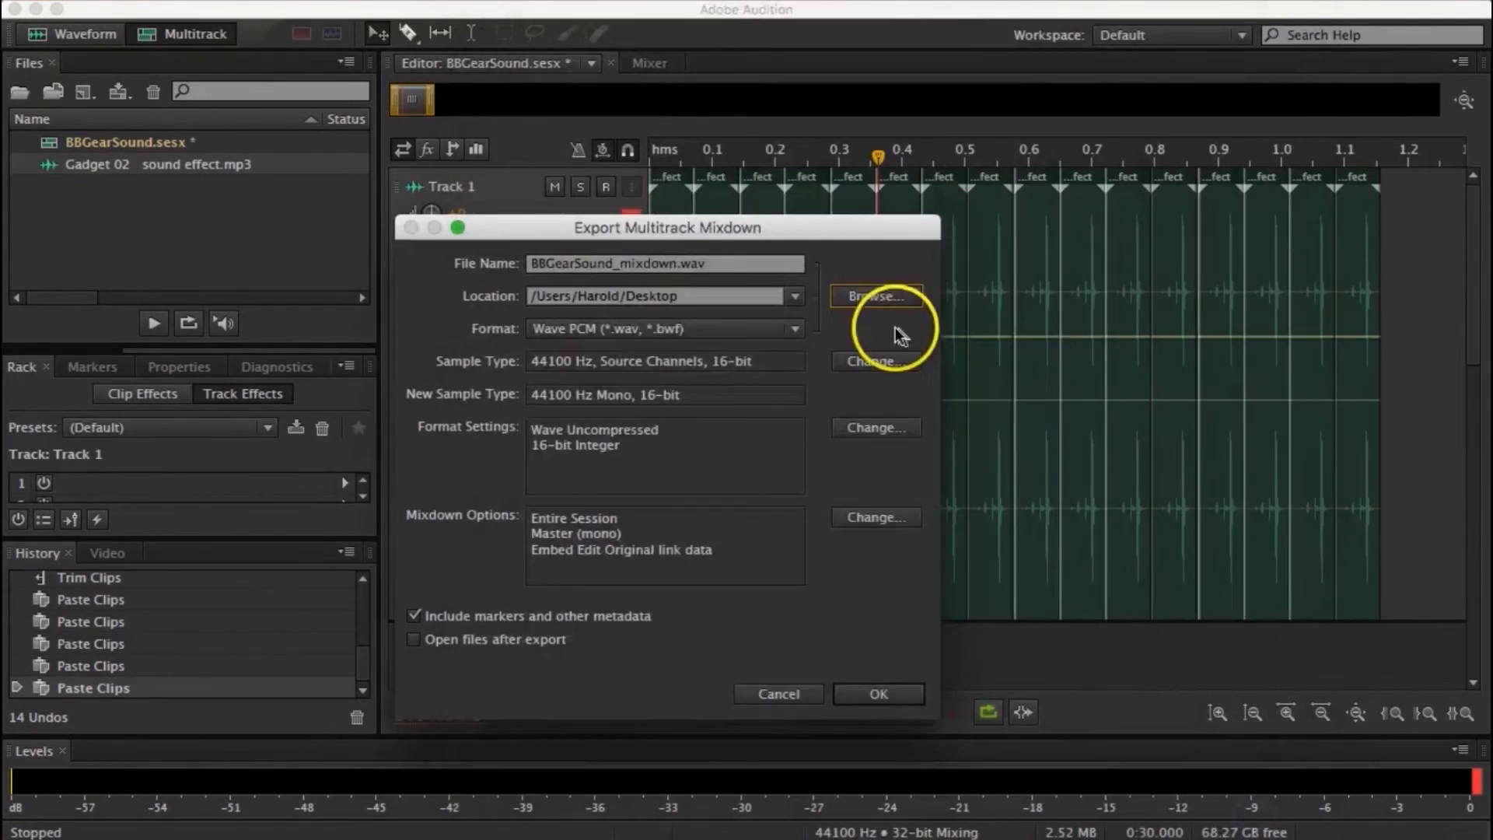
left_click(875, 295)
left_click(894, 67)
key("Return")
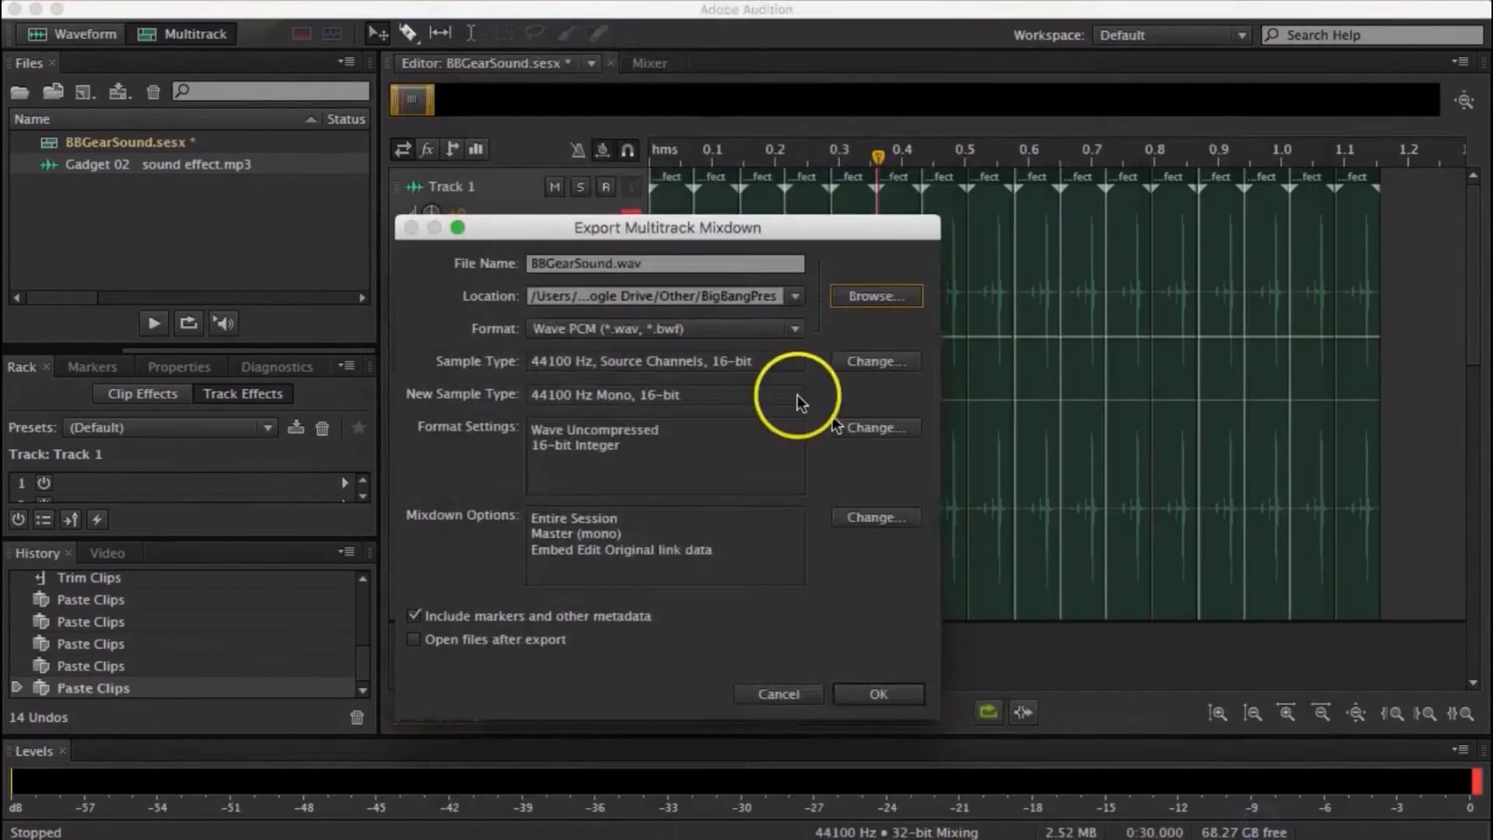
left_click(876, 693)
- Switch to After Effects and import BBGearSound.wav from the BigBangPres folder
left_click(817, 824)
left_click(436, 597)
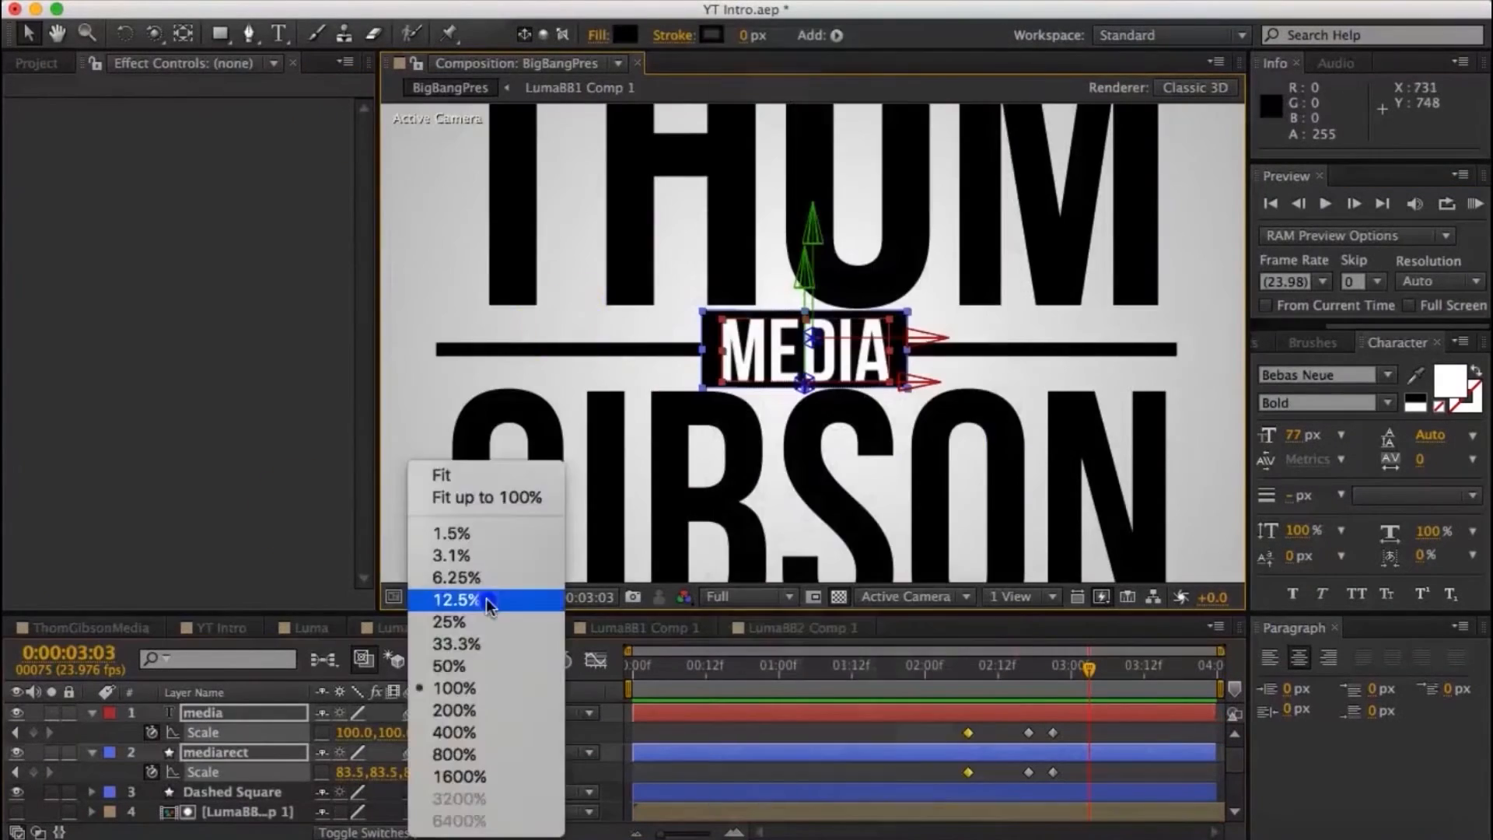
left_click(475, 476)
left_click(186, 2)
left_click(501, 184)
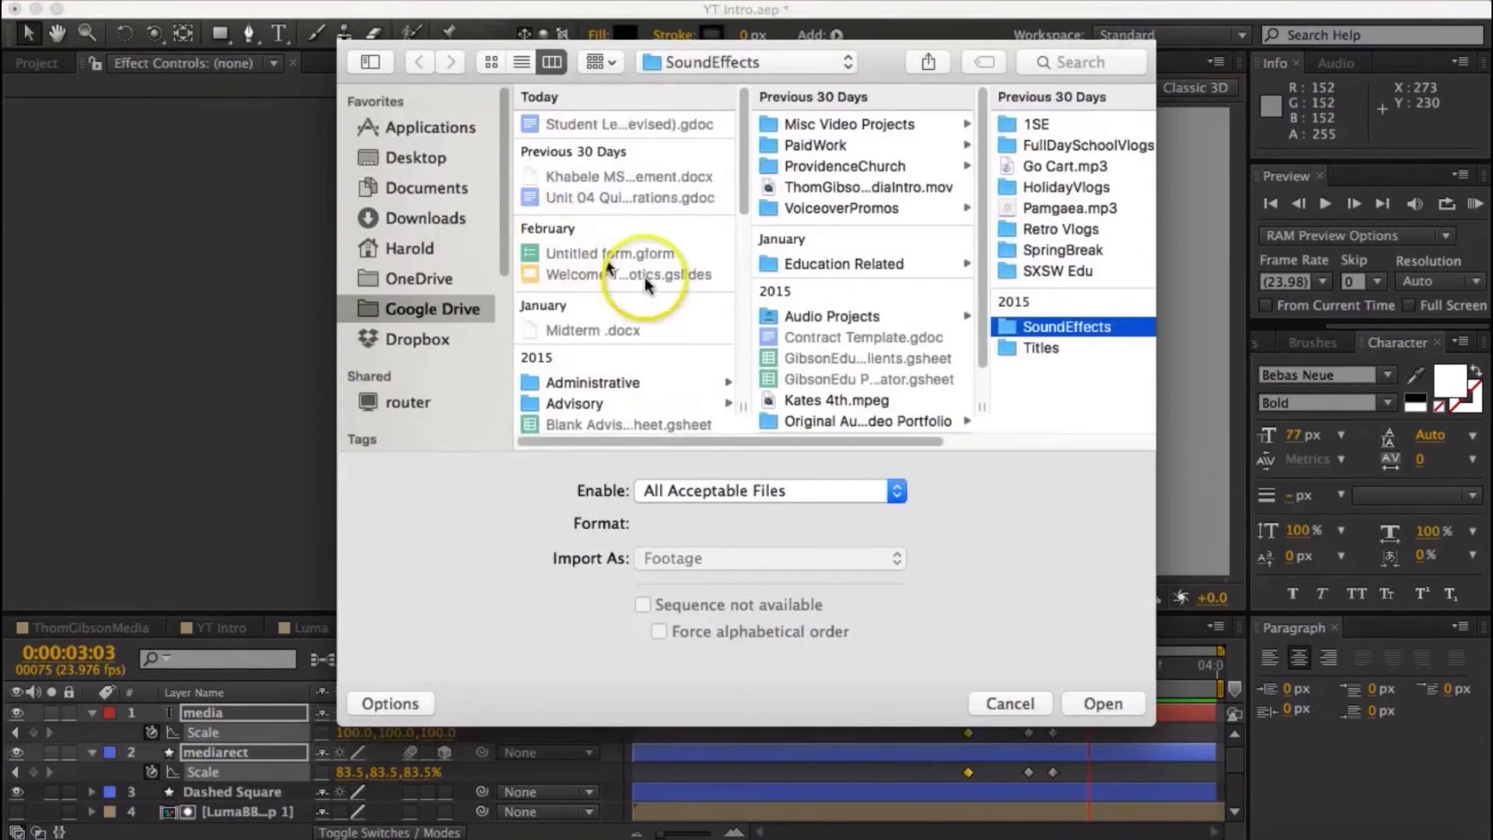
scroll(646, 287, "down", 10)
left_click(622, 296)
left_click(804, 124)
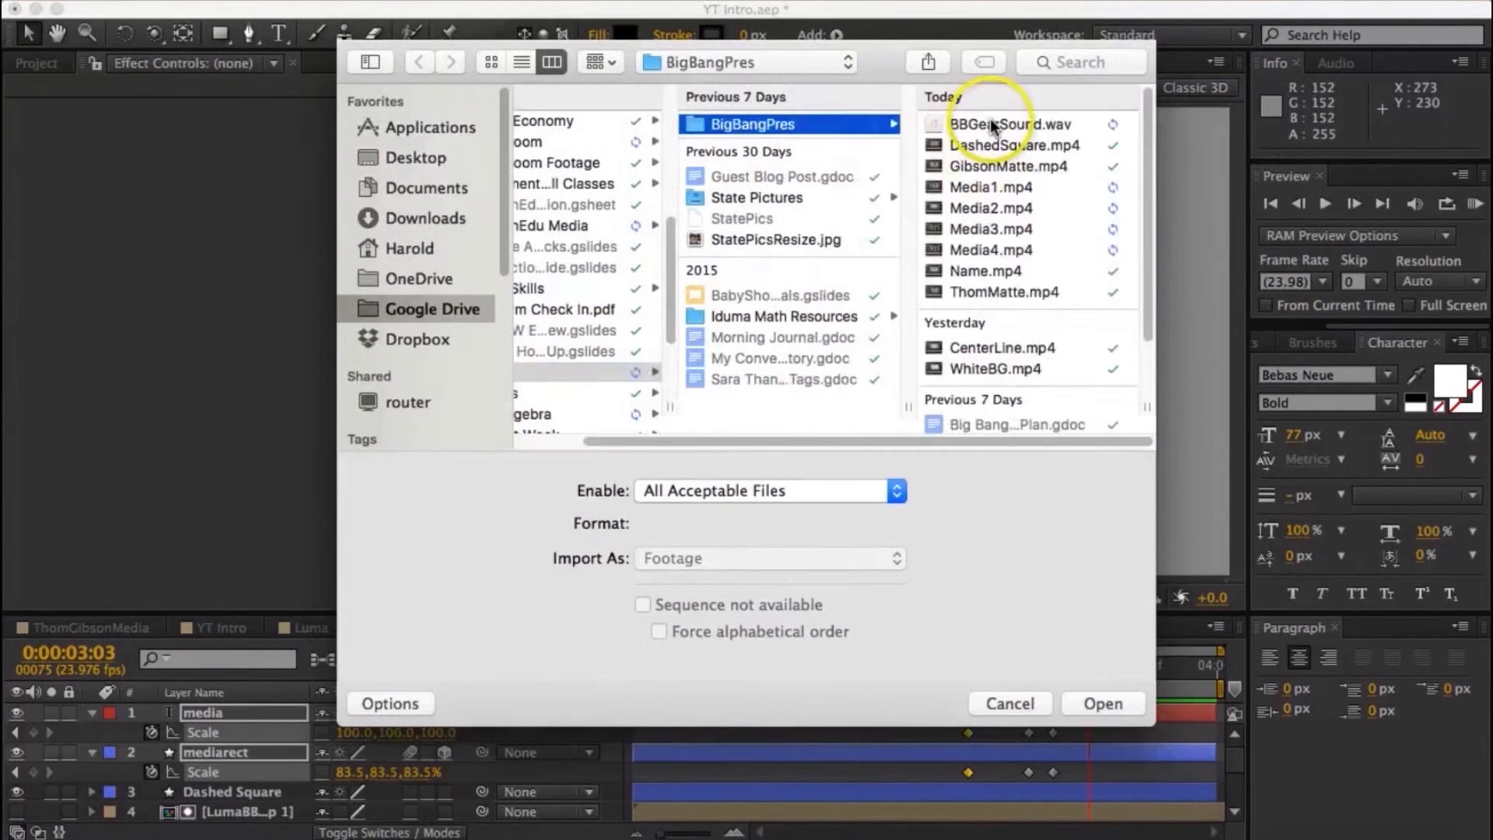
double_click(986, 123)
- Place BBGearSound.wav beneath the BG layer as three consecutive copies from the start of the BigBangPres timeline and preview it
left_click_drag(90, 269, 130, 809)
left_click(1475, 204)
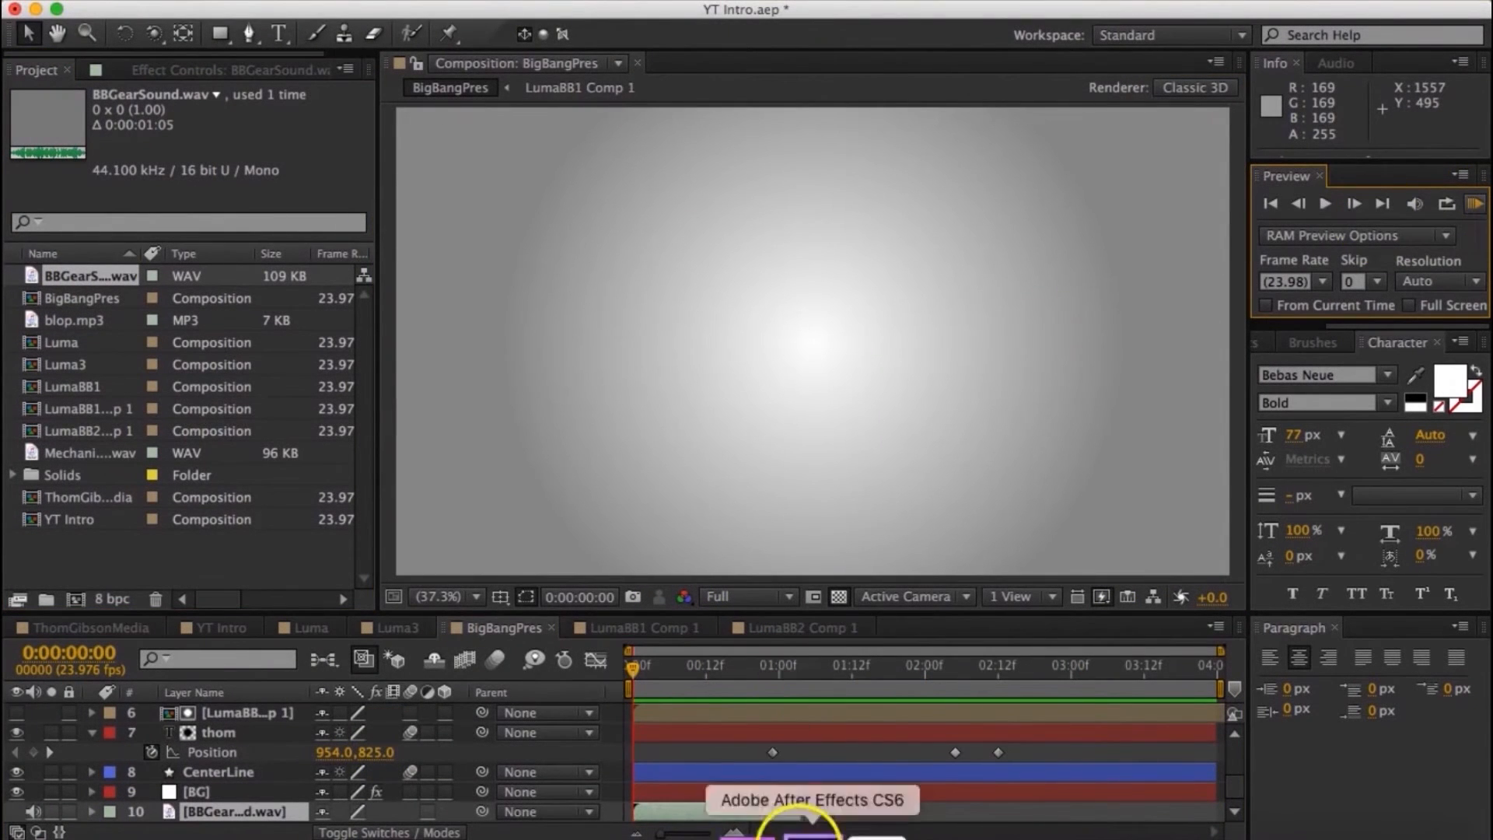
left_click(1070, 792)
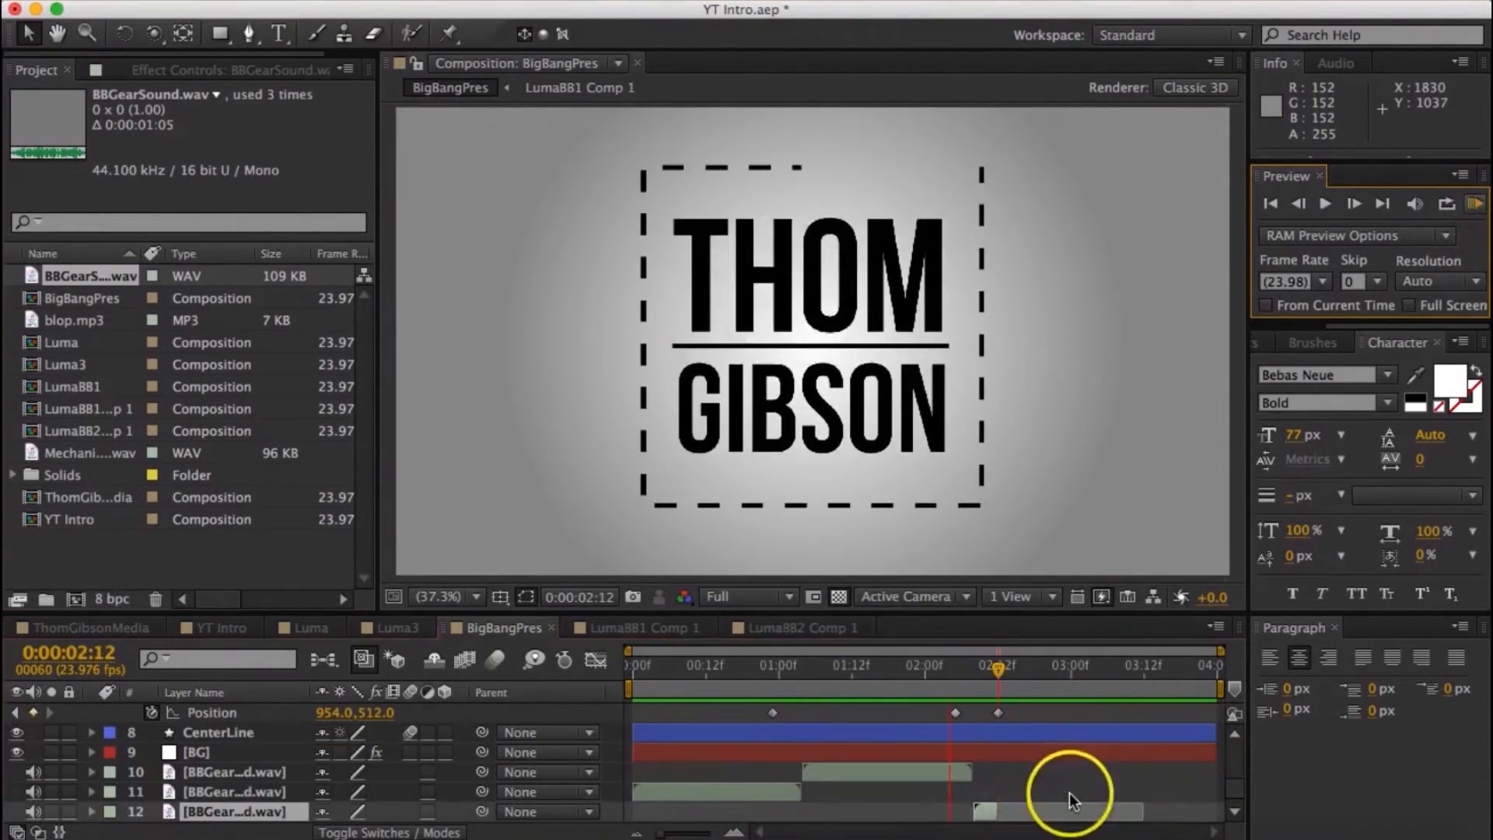
left_click(1067, 316)
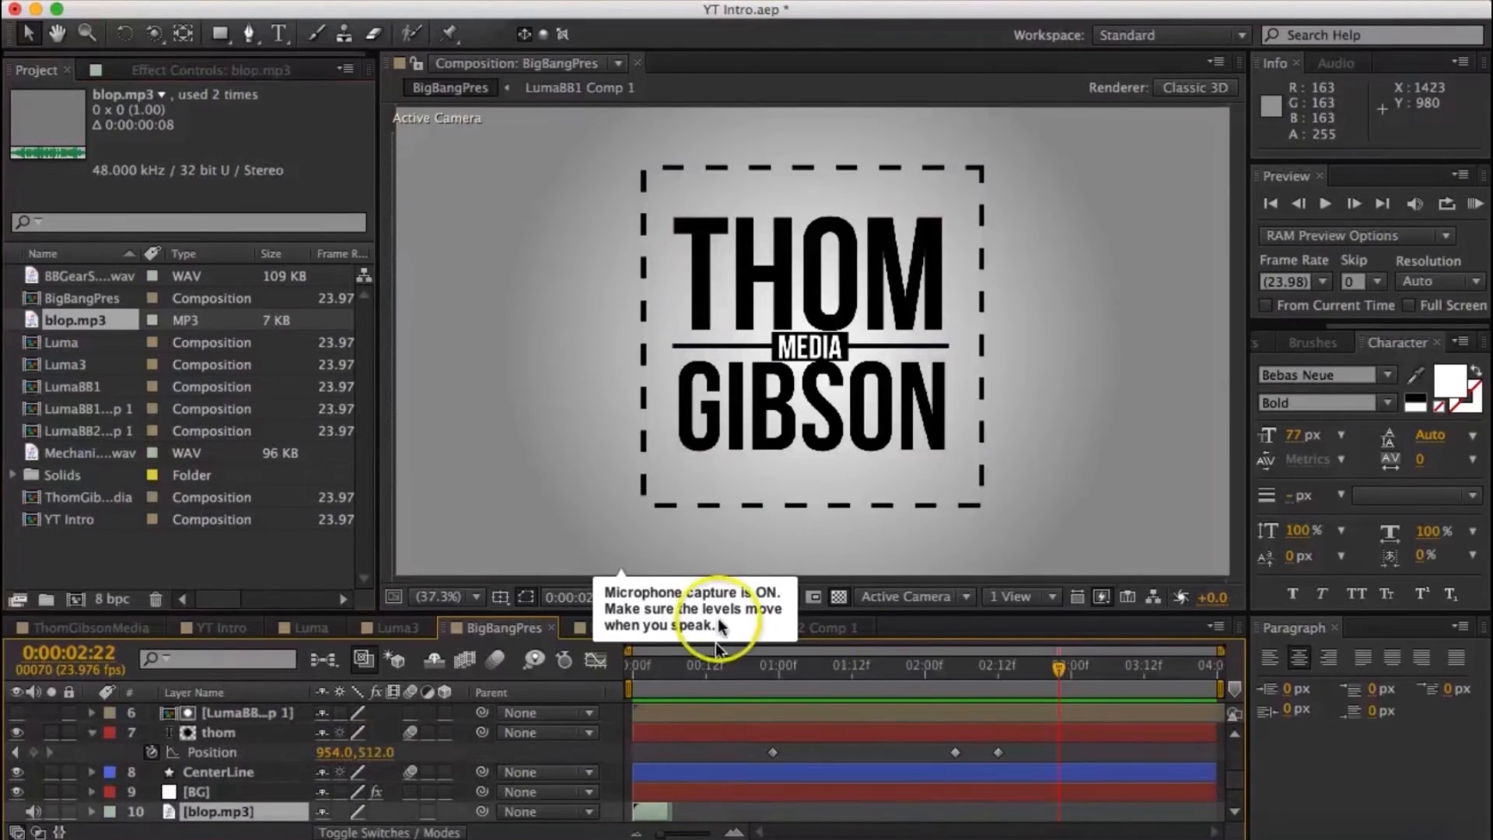
left_click_drag(1003, 668, 996, 677)
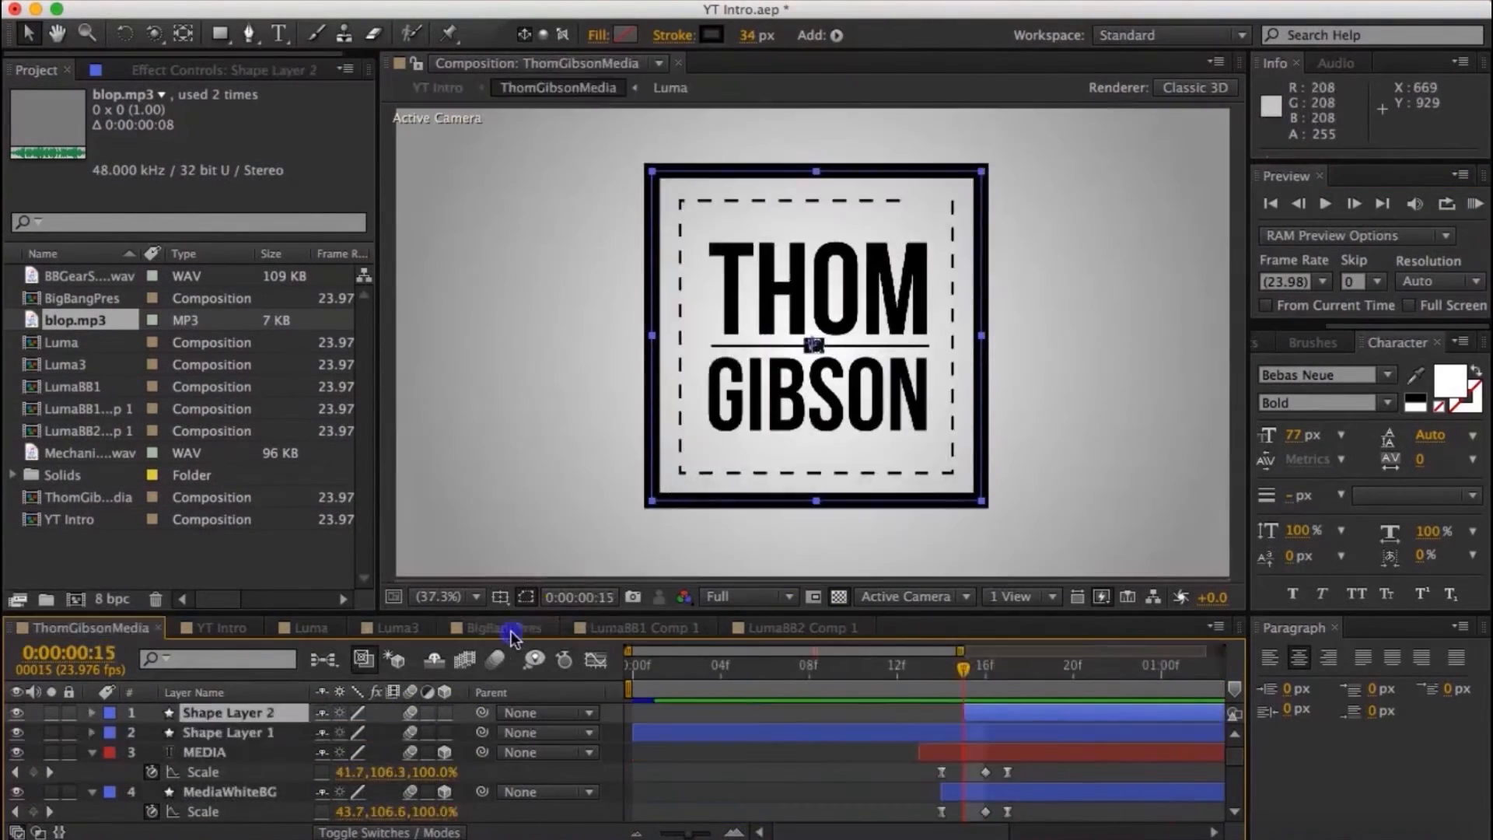
- Keyframe the Scale of the OutsideSqaure layer at 82.1% at 0:00:02:08 and preview the animation
left_click(512, 632)
left_click(963, 667)
left_click_drag(345, 738, 432, 732)
left_click(1469, 207)
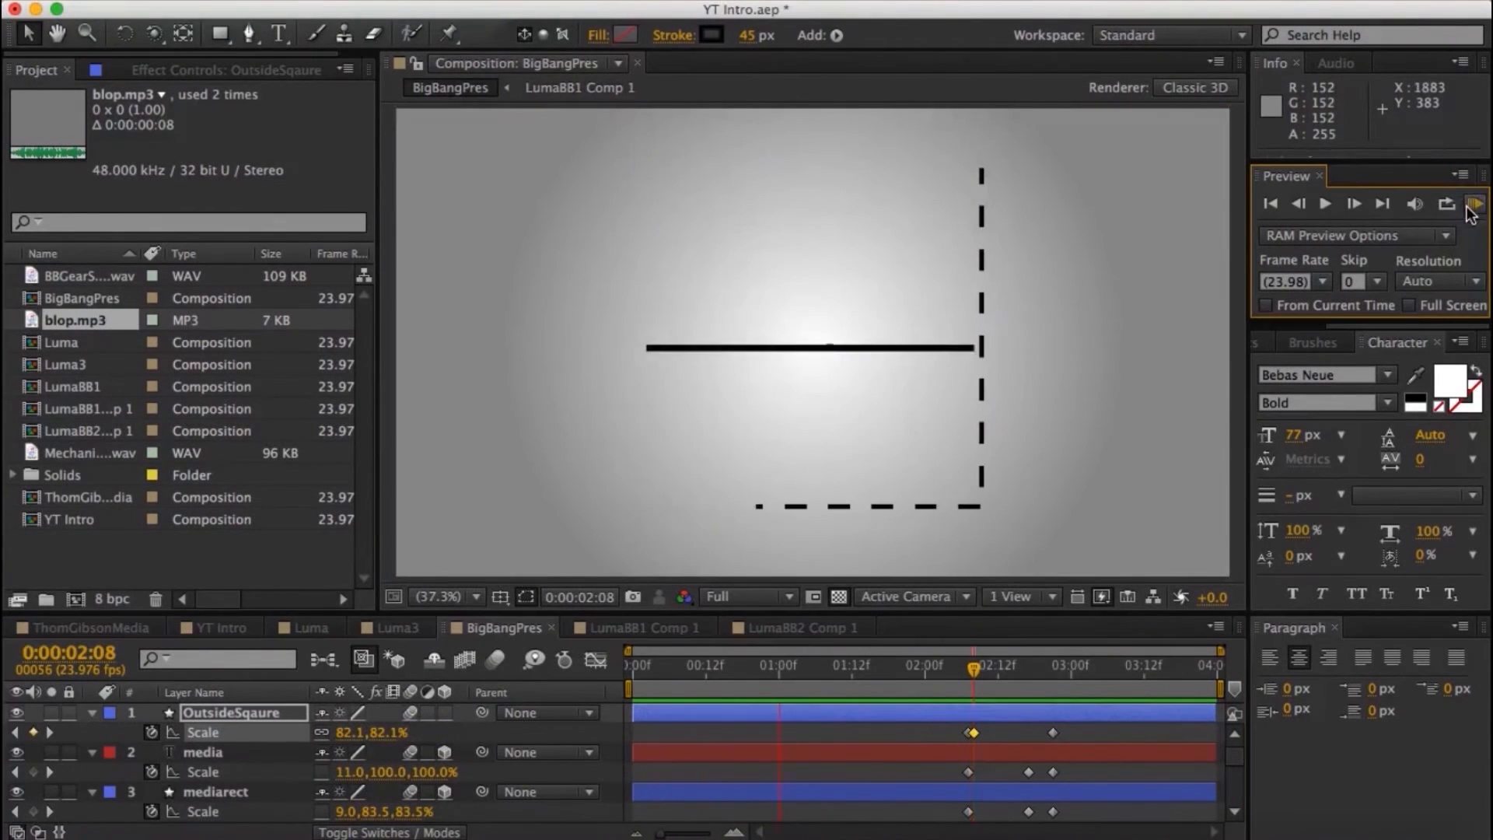
- Keyframe the OutsideSqaure Scale at 110% at 0:00:02:17 and preview the overshoot
left_click(975, 668)
left_click_drag(976, 676, 1028, 679)
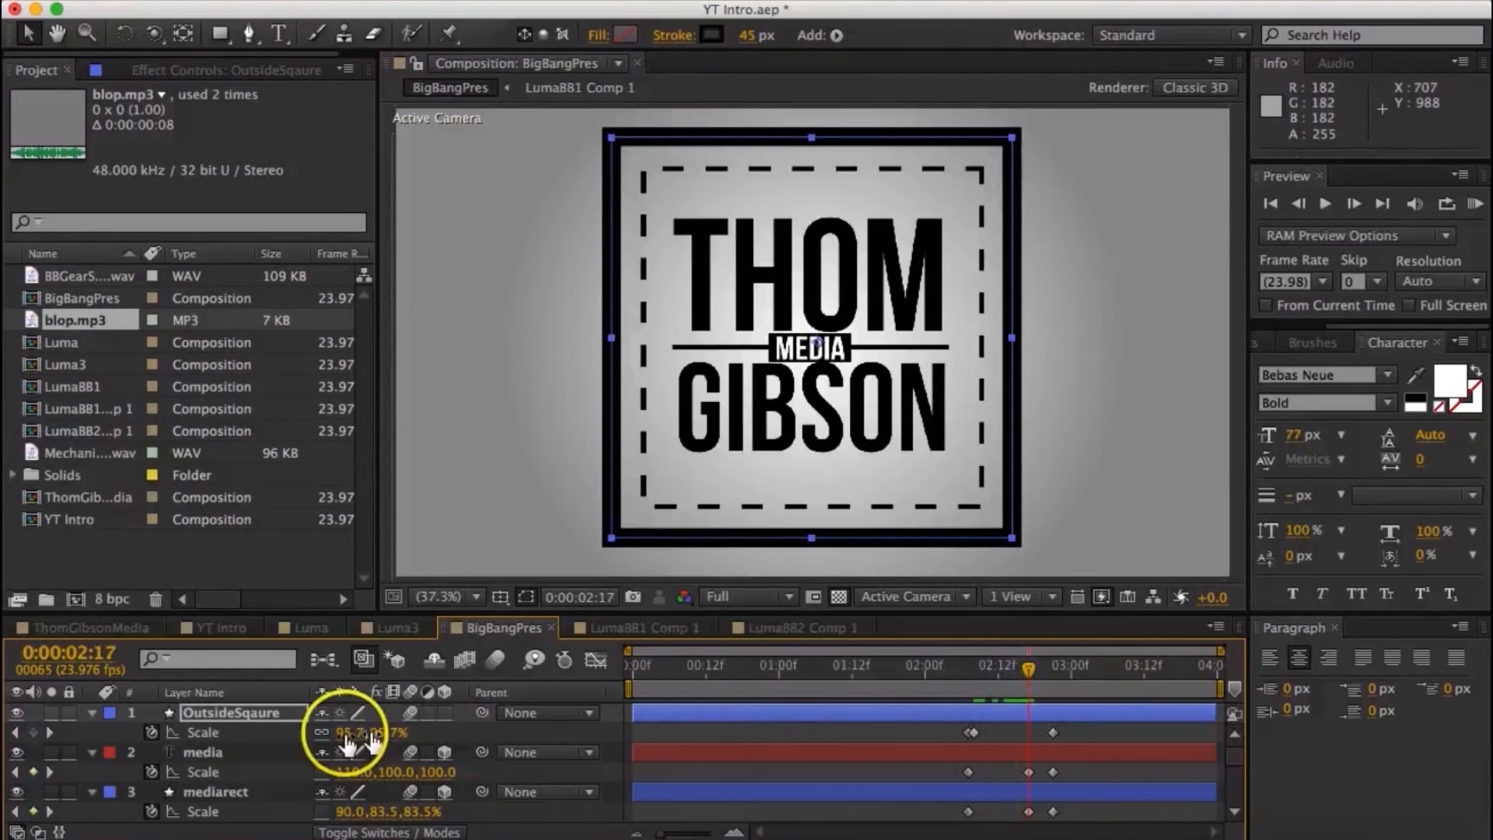
left_click(400, 731)
type("110")
key("Return")
left_click(1475, 206)
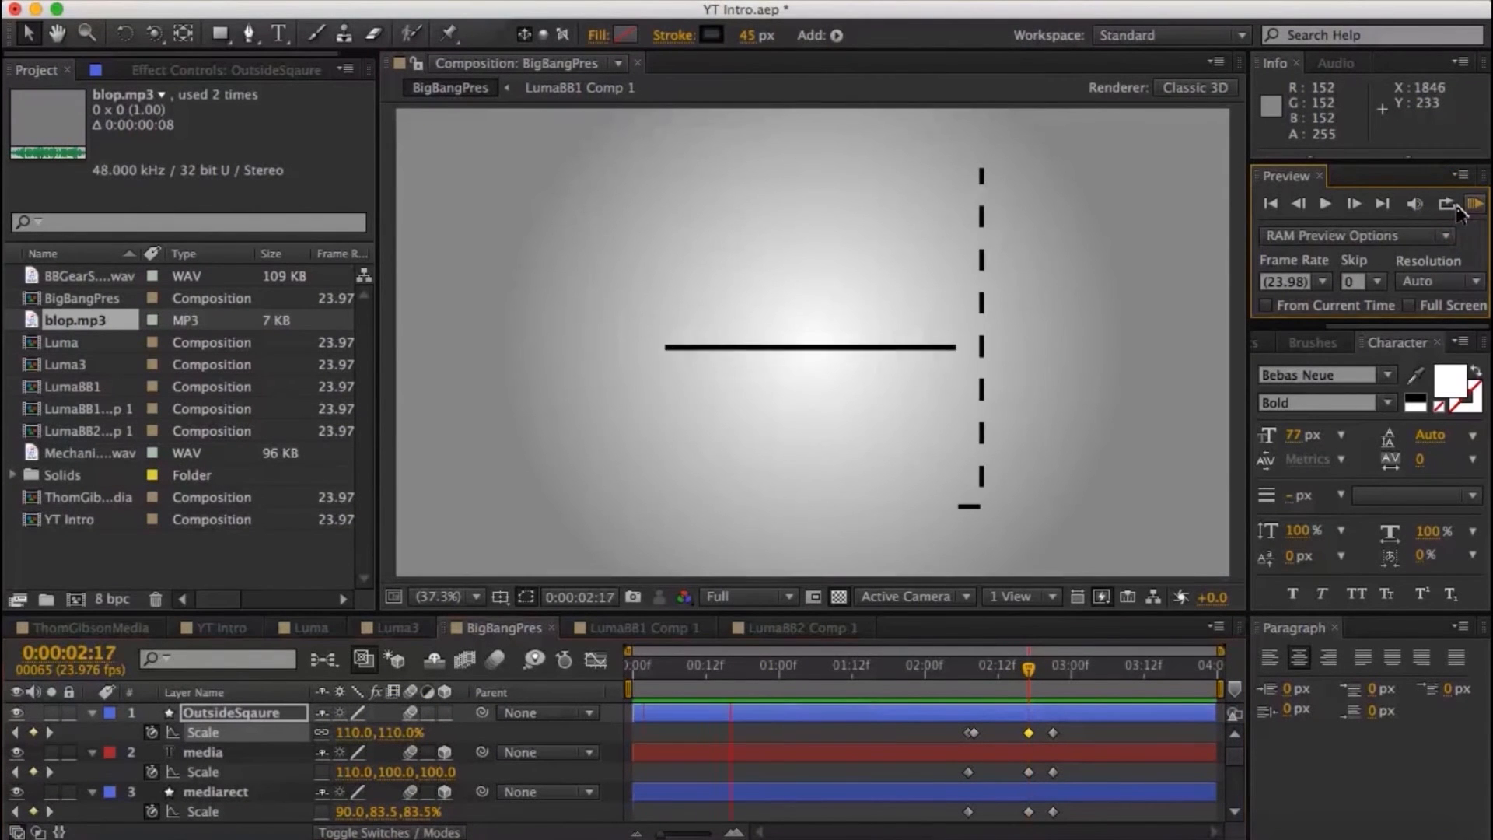